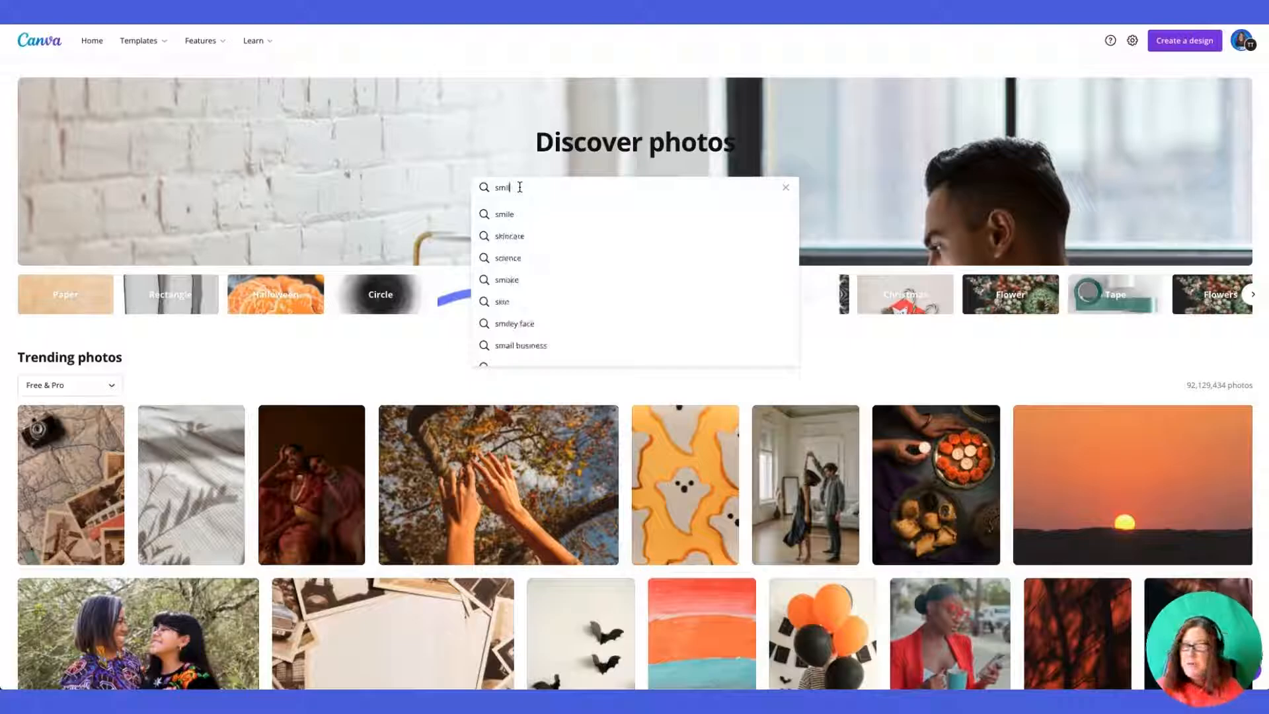
Search the photo library for "smile" and use the photo "A Smiling Mature Woman" in a new Facebook Post design
key(Return)
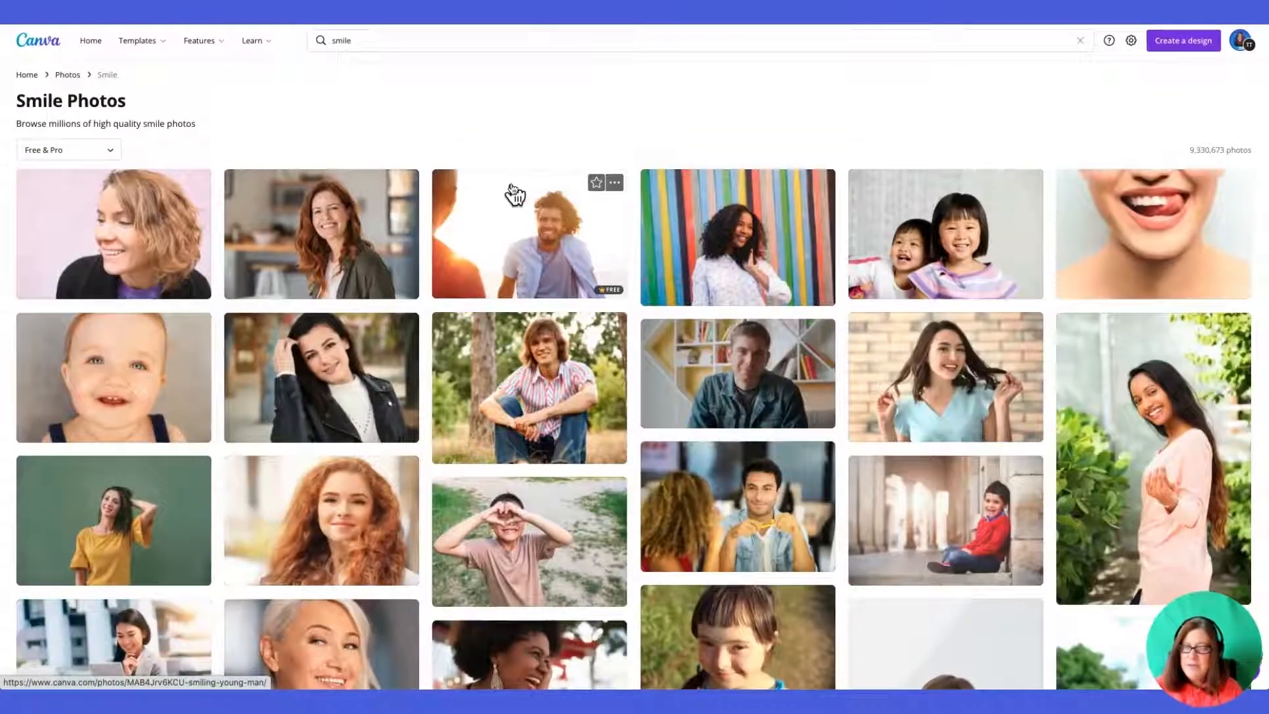
scroll(354, 209, down, 3)
scroll(352, 205, down, 4)
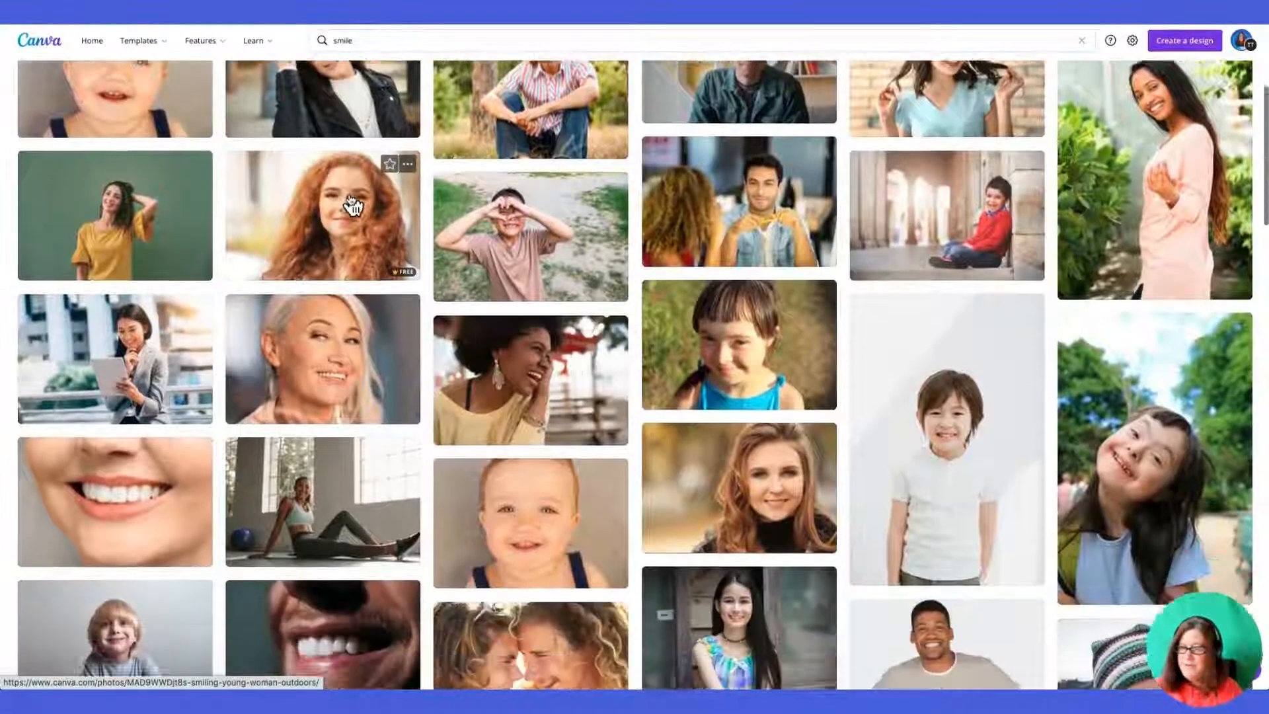
scroll(353, 205, up, 1)
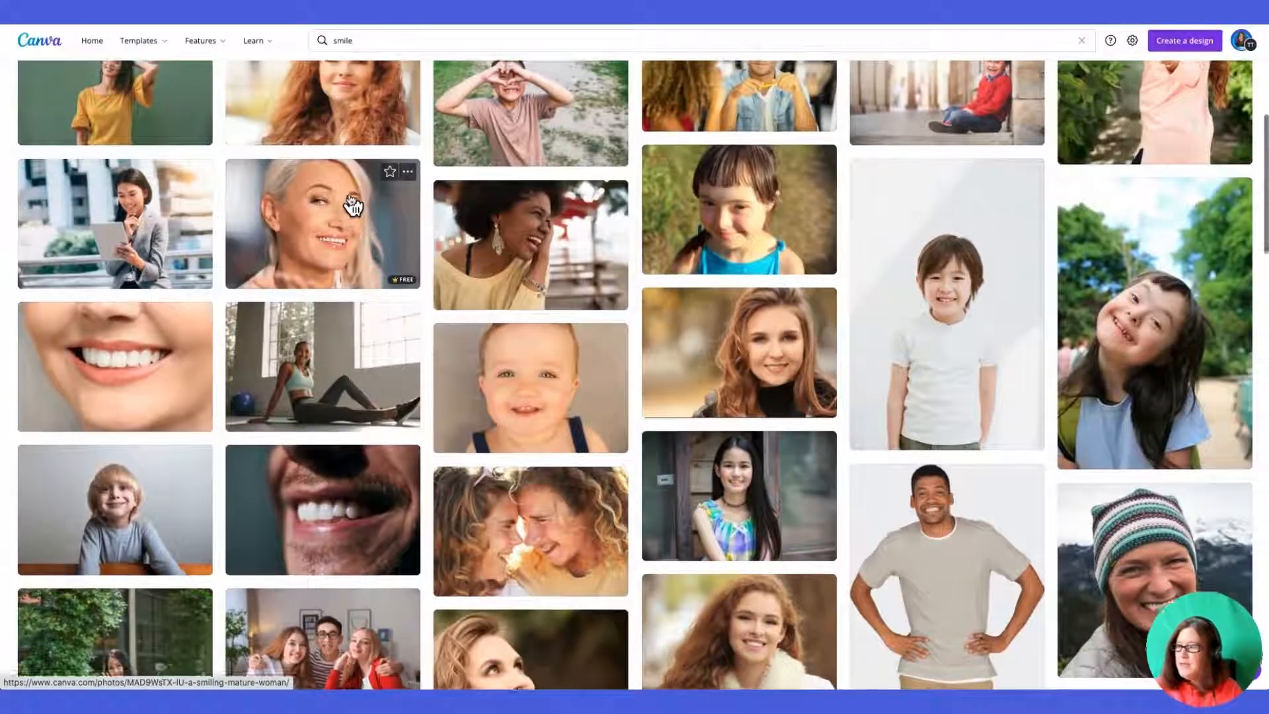
click(324, 250)
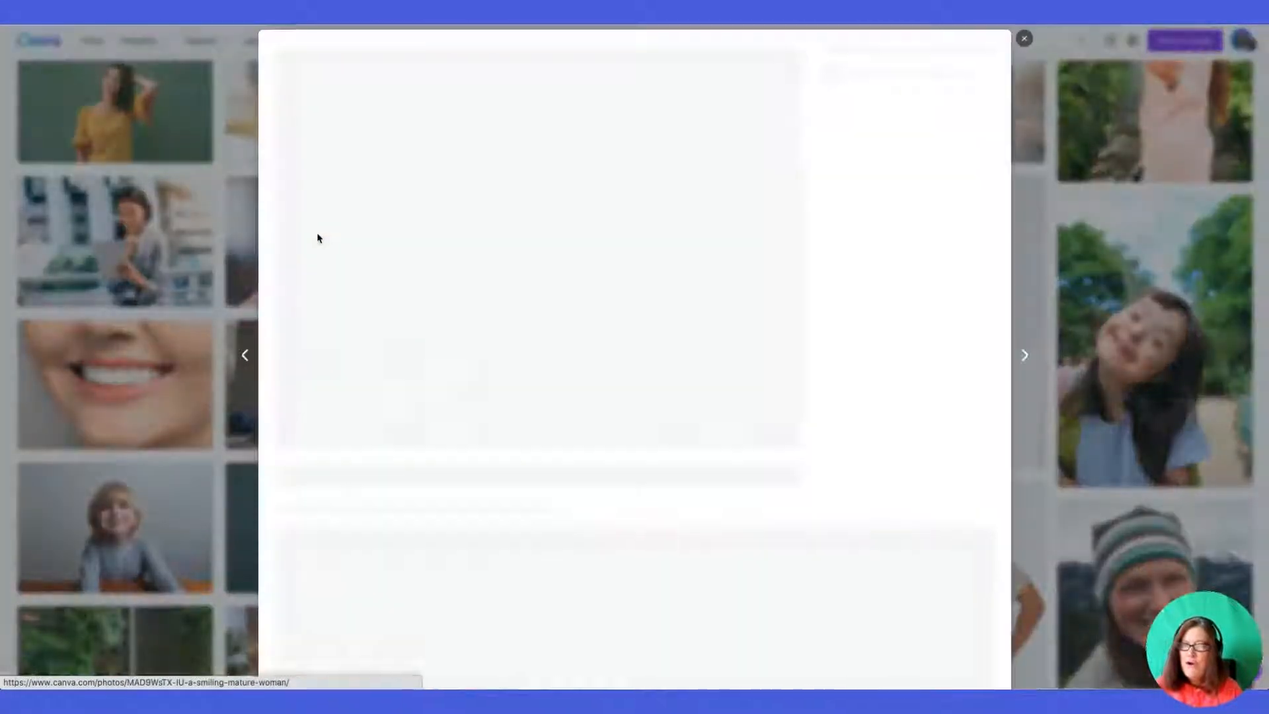
click(866, 140)
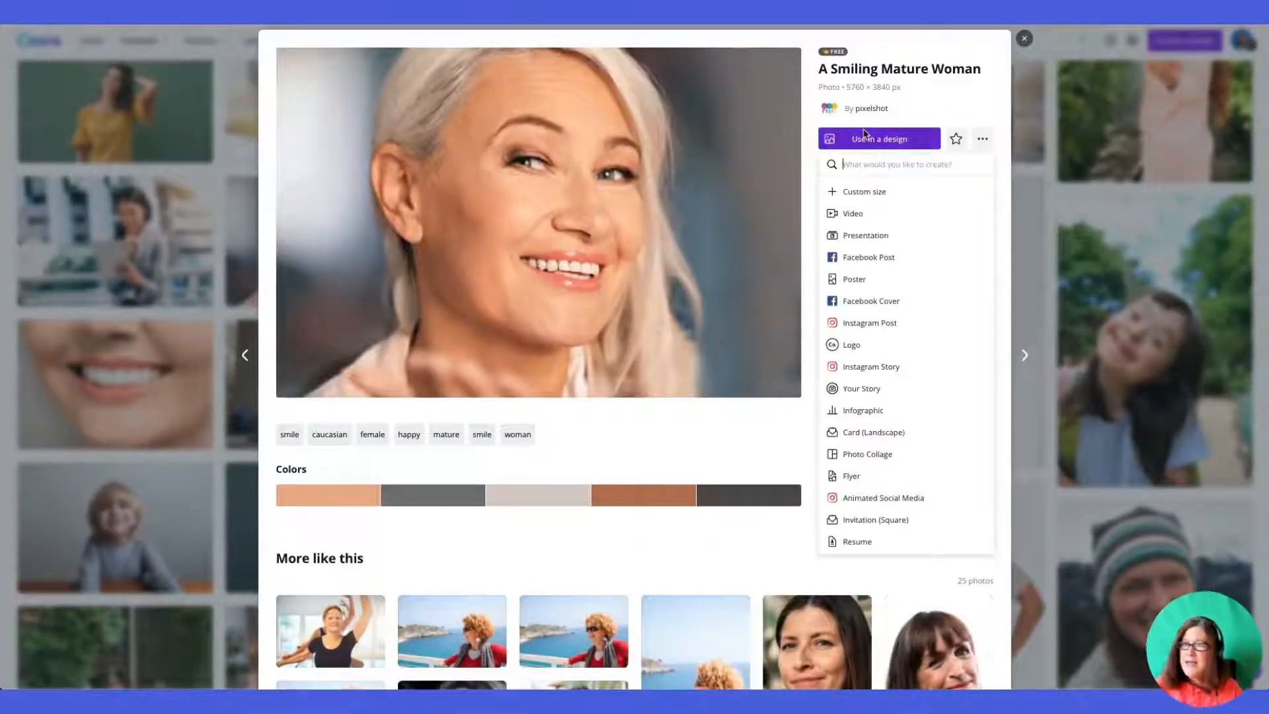
click(859, 256)
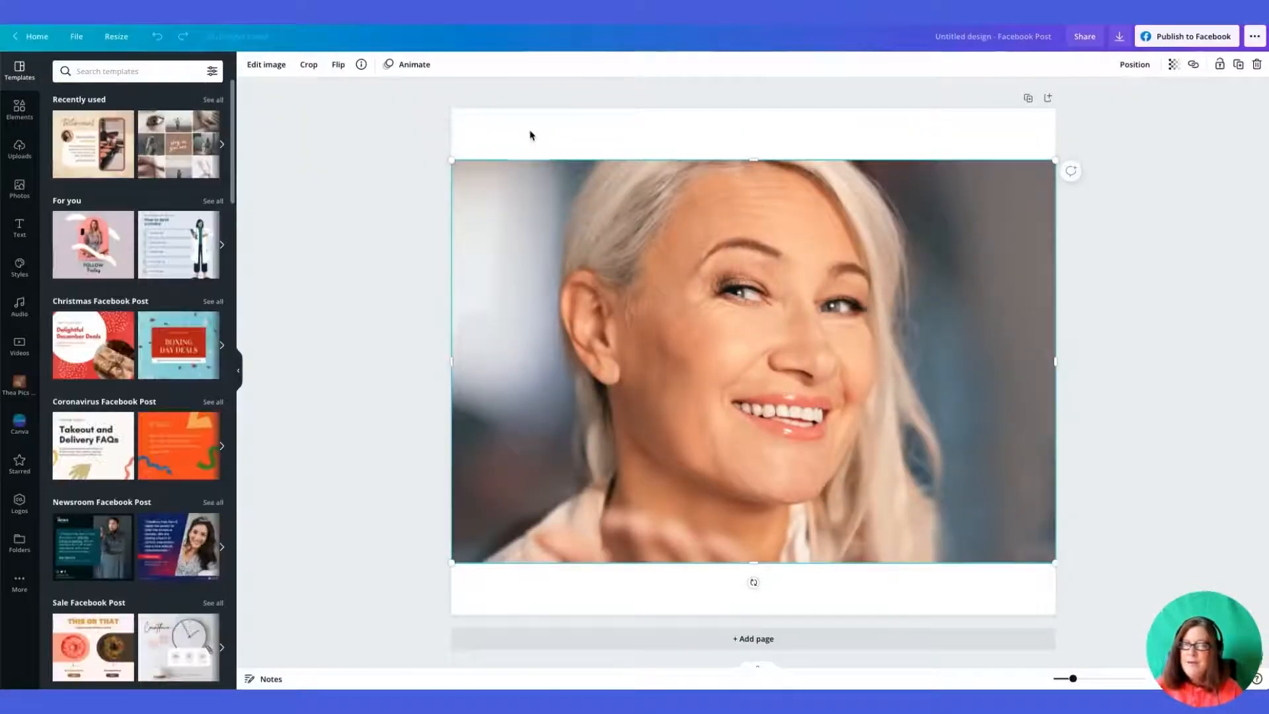
Set the page background behind the portrait to the third brand color, dark blue, from Thea's Things
click(530, 134)
click(249, 65)
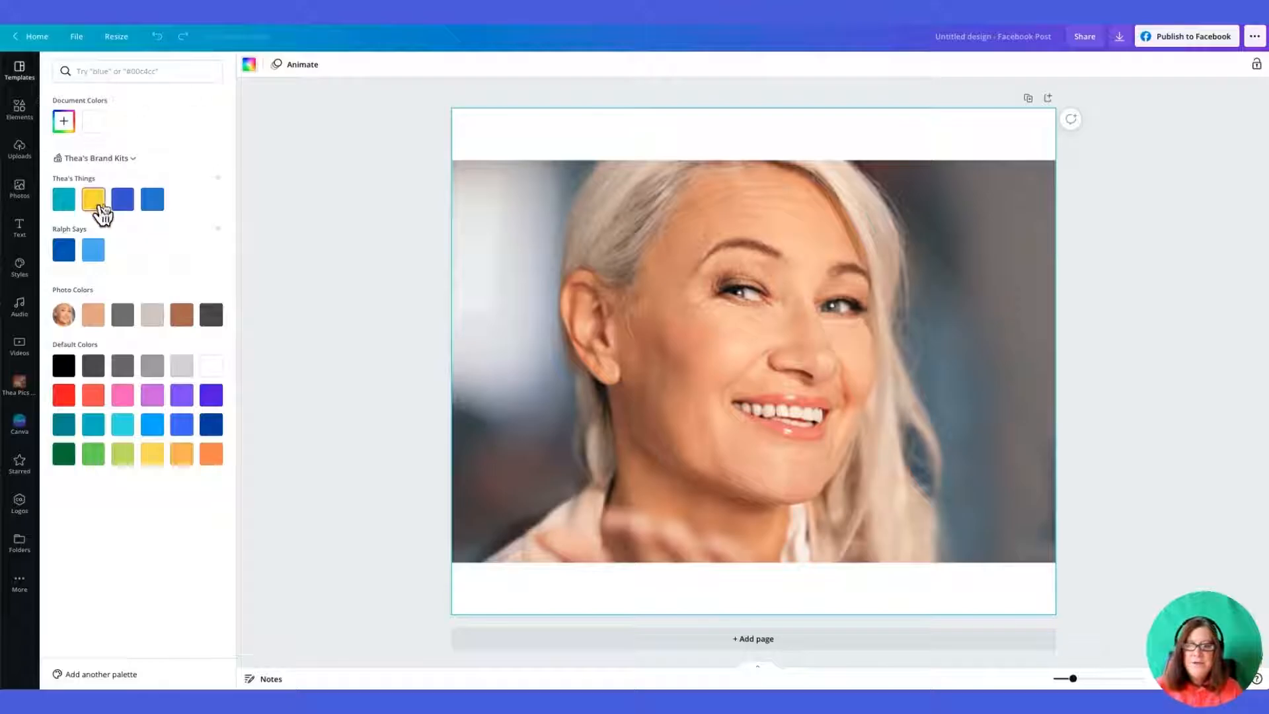
click(122, 199)
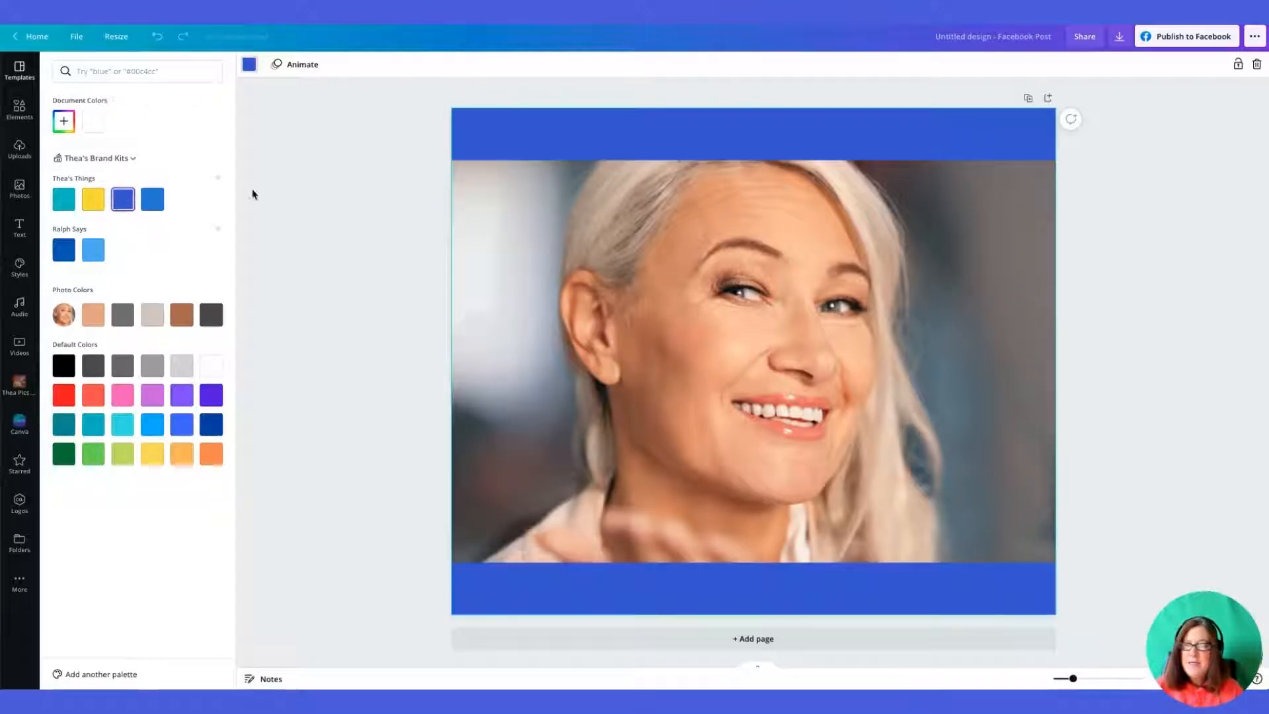
click(615, 232)
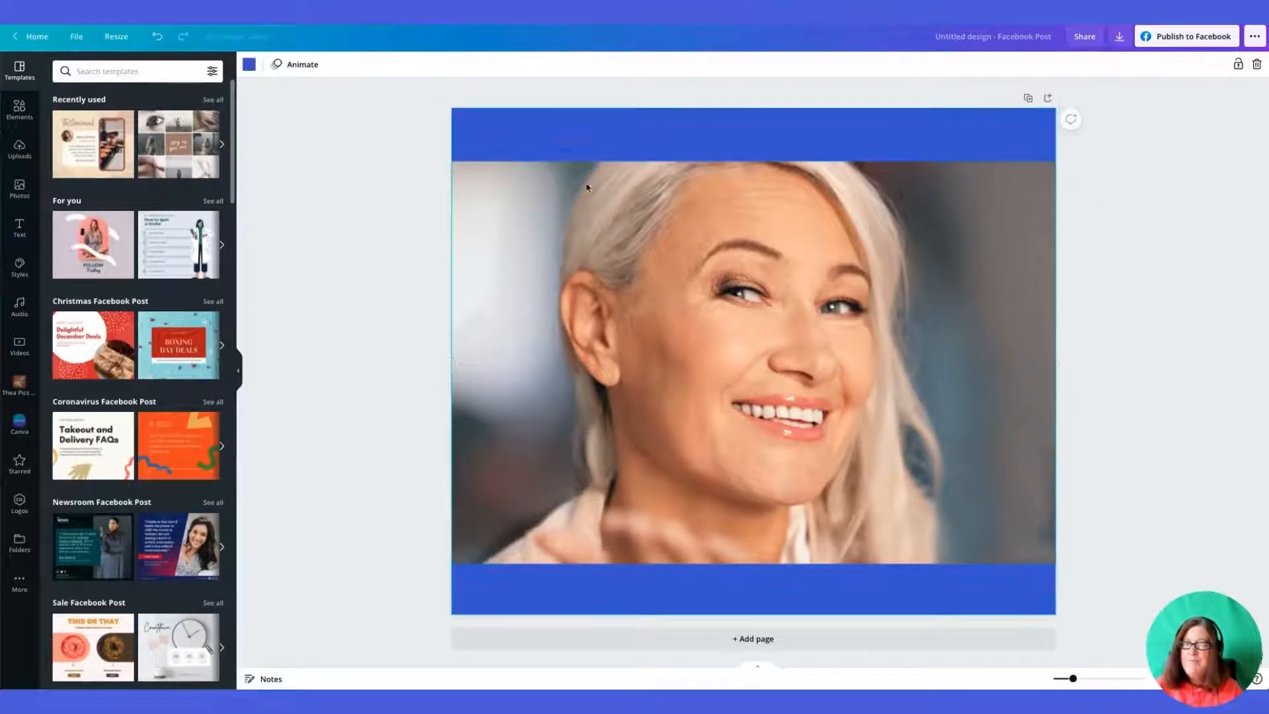
Start the Face Retouch effect on the portrait photo and set the Auto intensity to 57
click(639, 311)
click(255, 67)
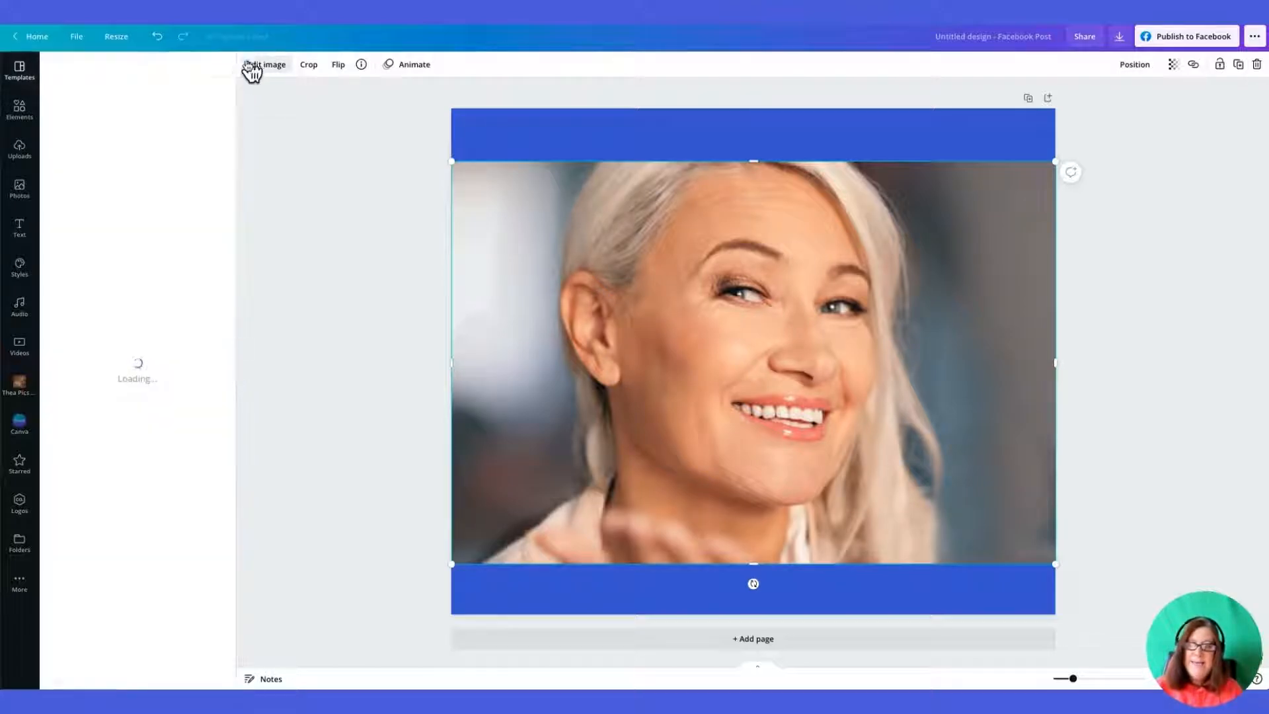
scroll(126, 292, down, 2)
scroll(126, 292, down, 5)
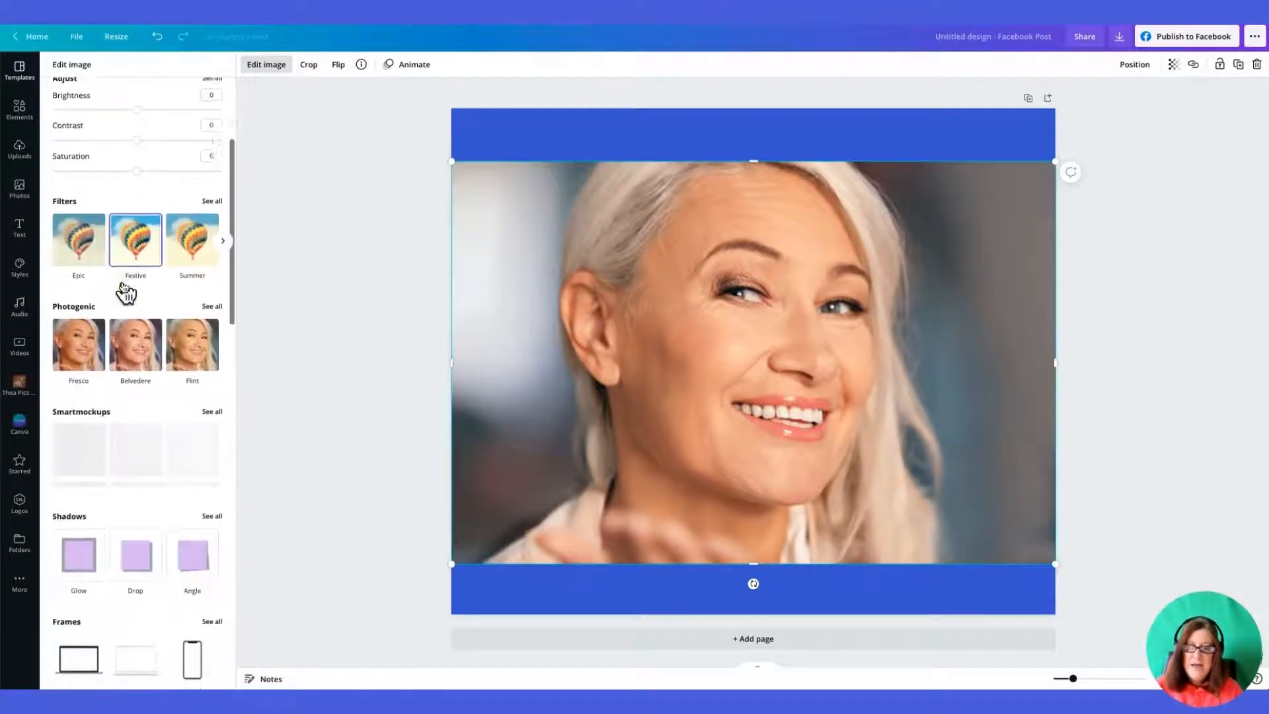
scroll(126, 292, down, 5)
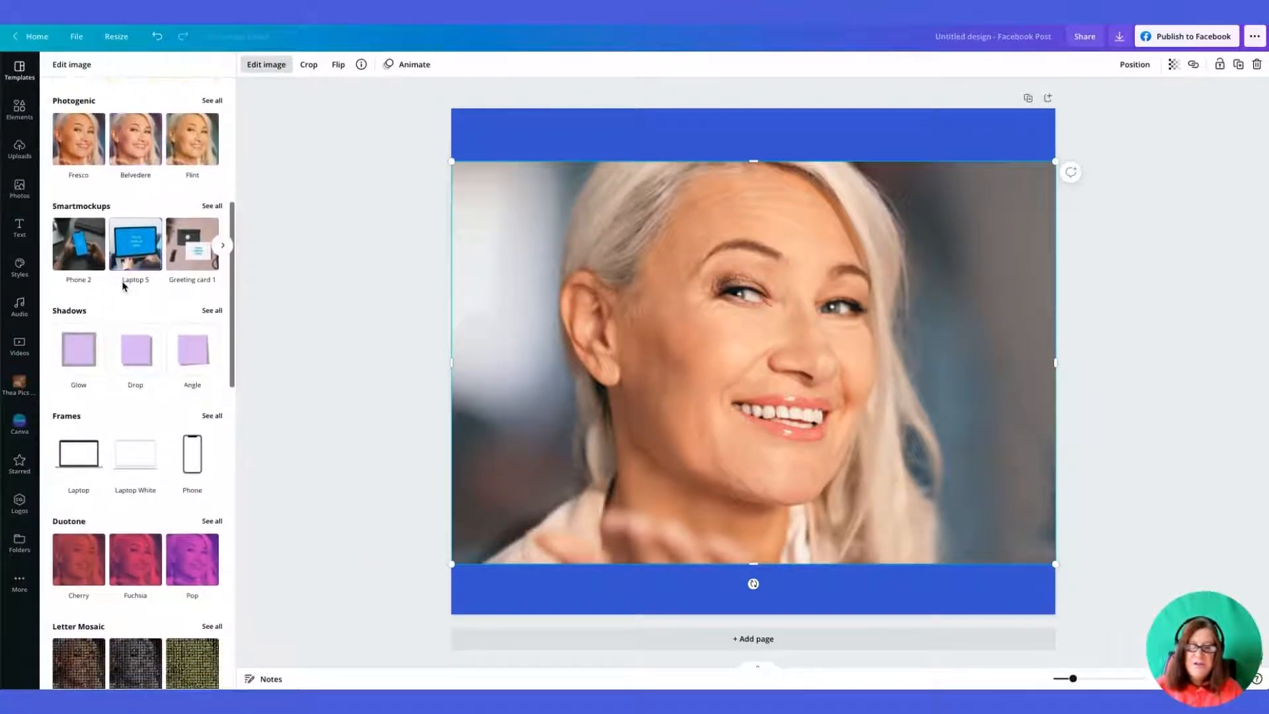
scroll(123, 290, down, 6)
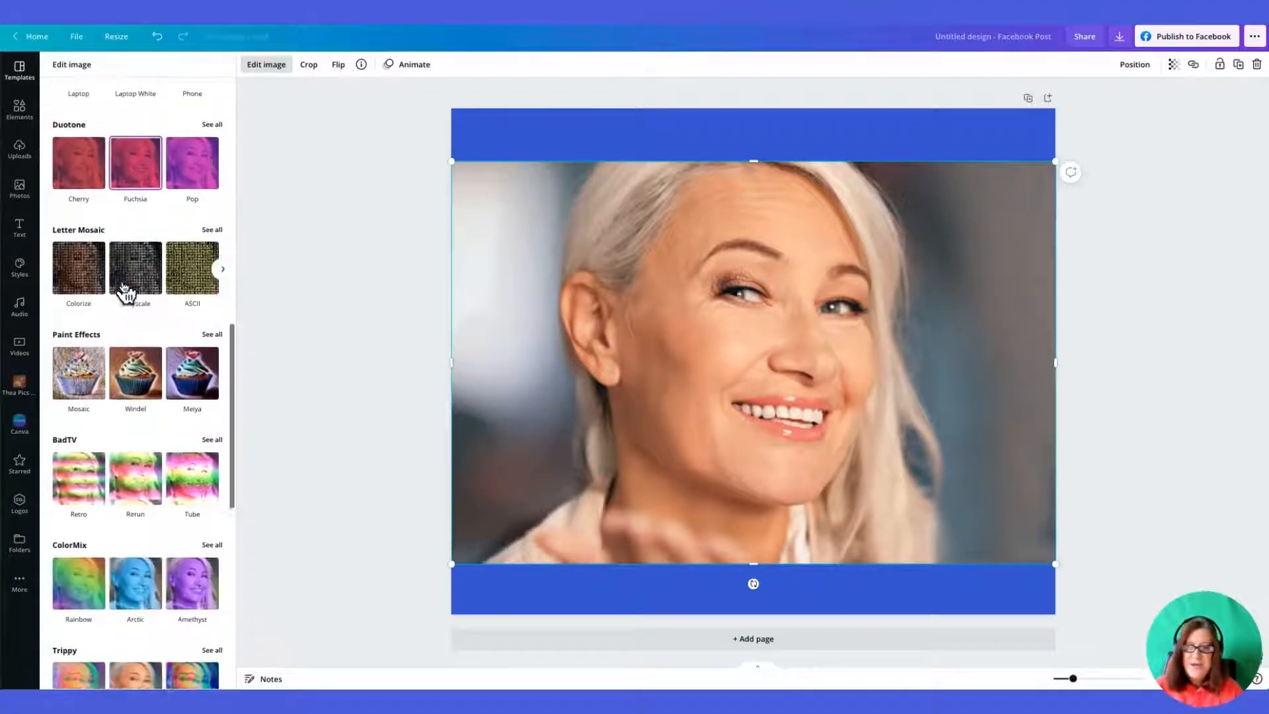
scroll(125, 292, down, 3)
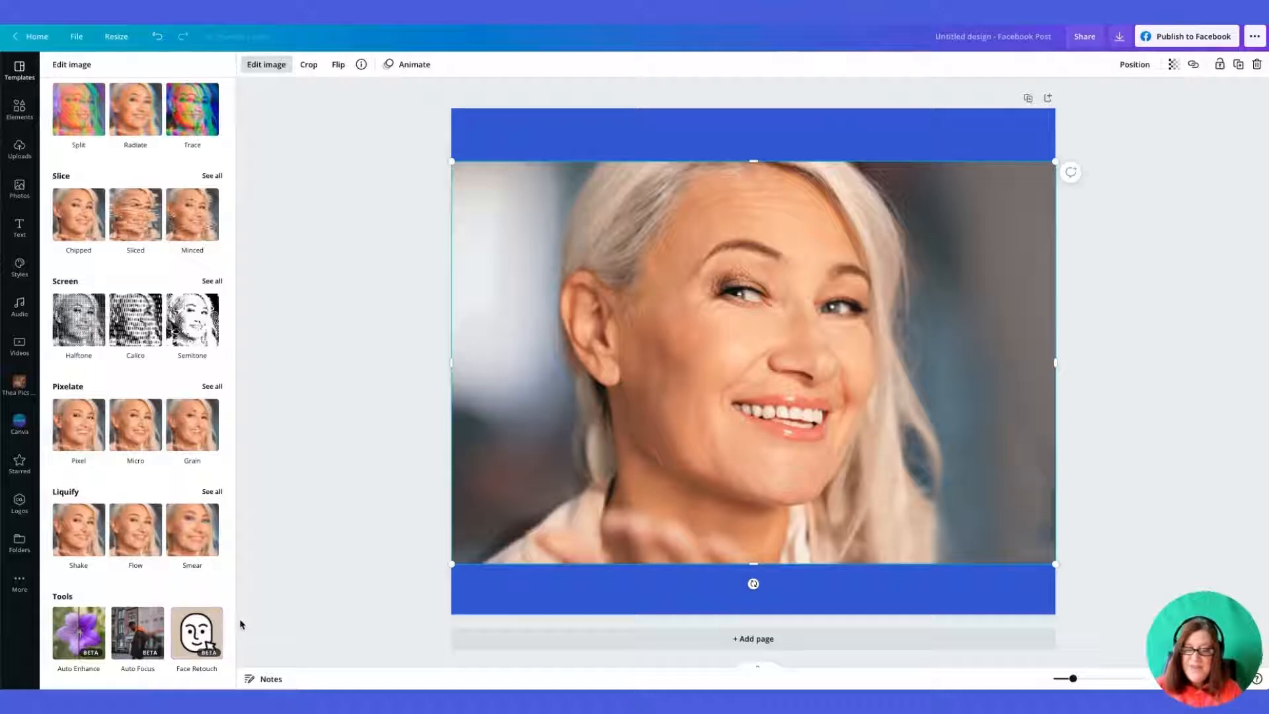
click(196, 633)
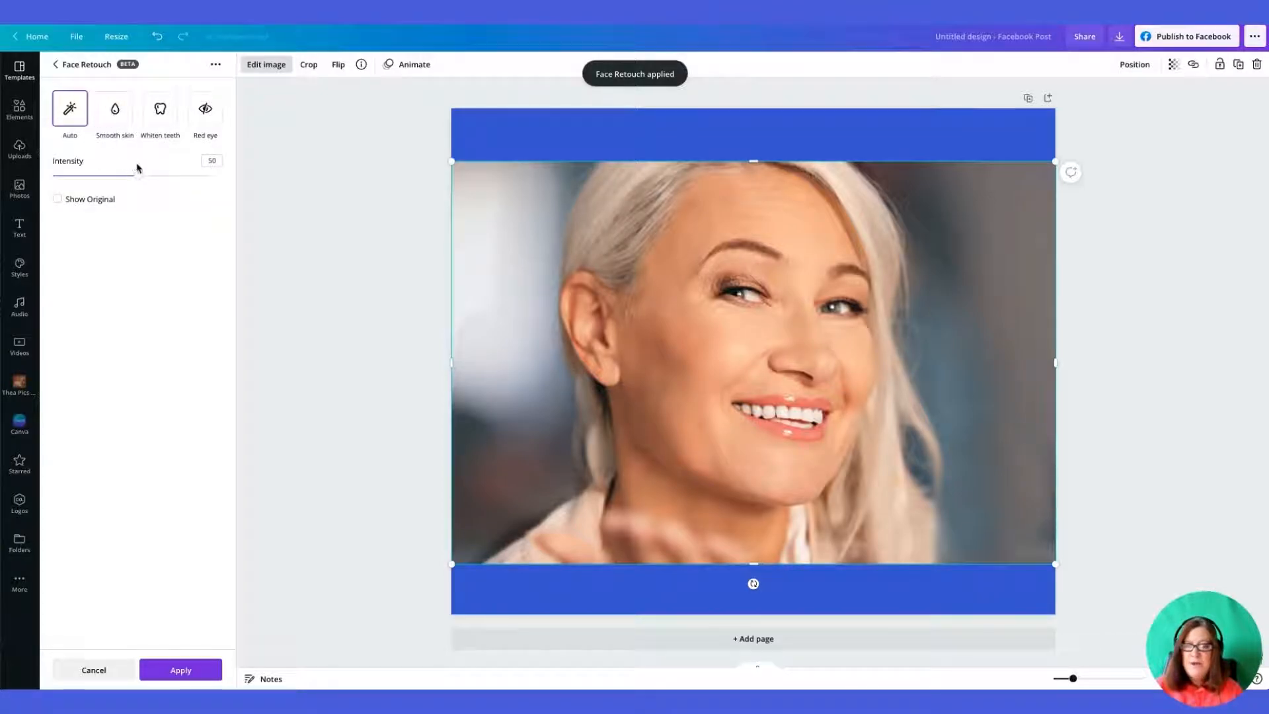
mouse_move(138, 178)
mouse_down()
mouse_move(204, 177)
mouse_move(151, 179)
mouse_up()
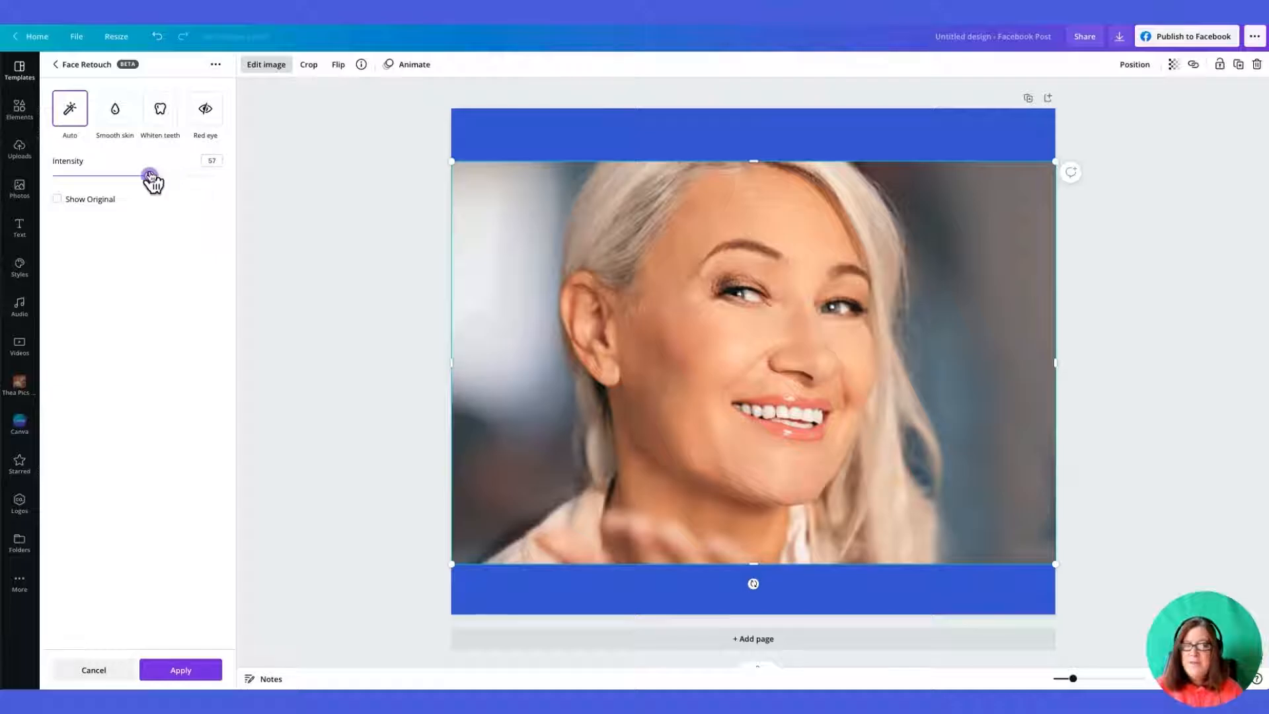
Set the Face Retouch intensity to 100 for Smooth skin and to 95 for Whiten teeth
click(117, 110)
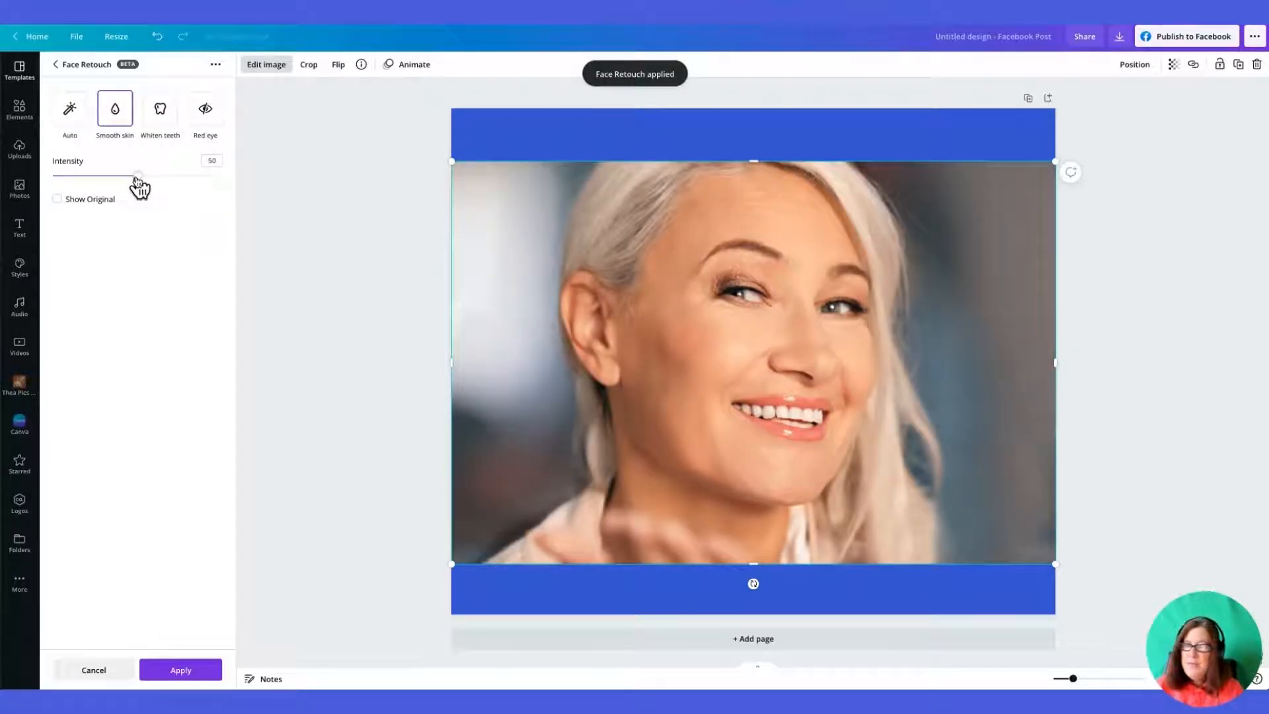
mouse_move(137, 179)
mouse_down()
mouse_move(58, 176)
mouse_move(238, 187)
mouse_up()
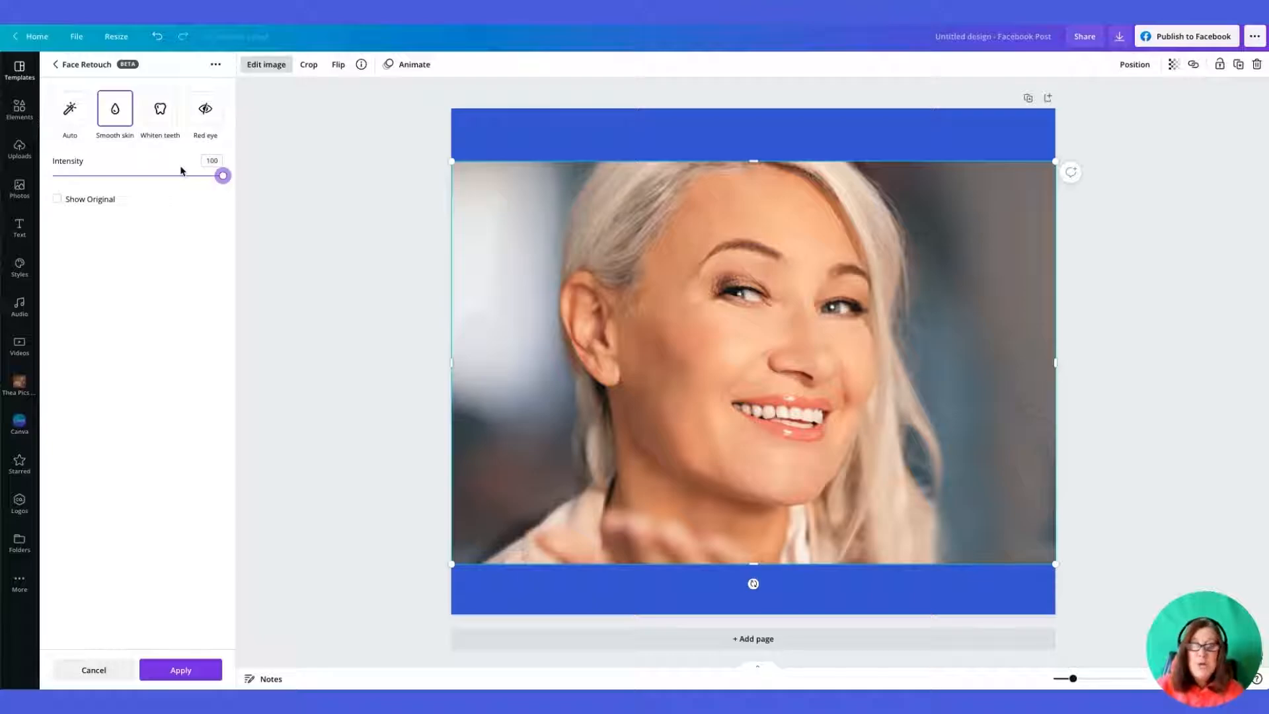
click(161, 117)
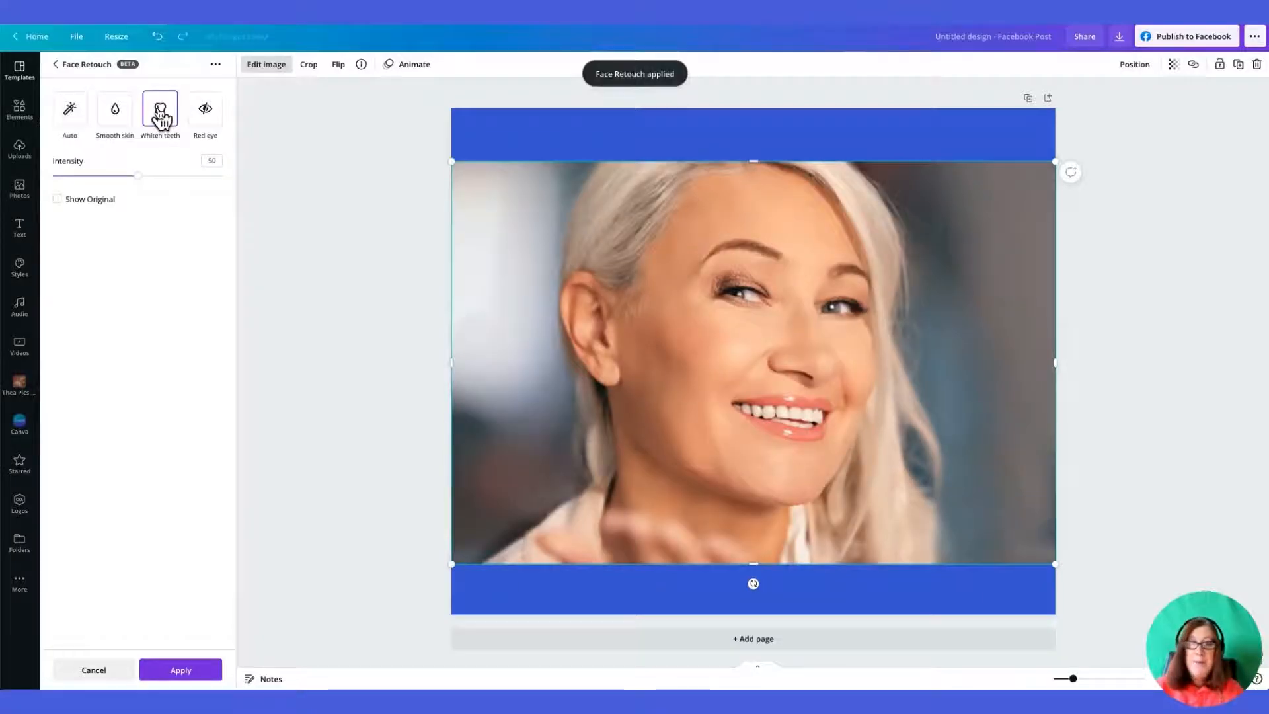
drag(138, 178, 212, 183)
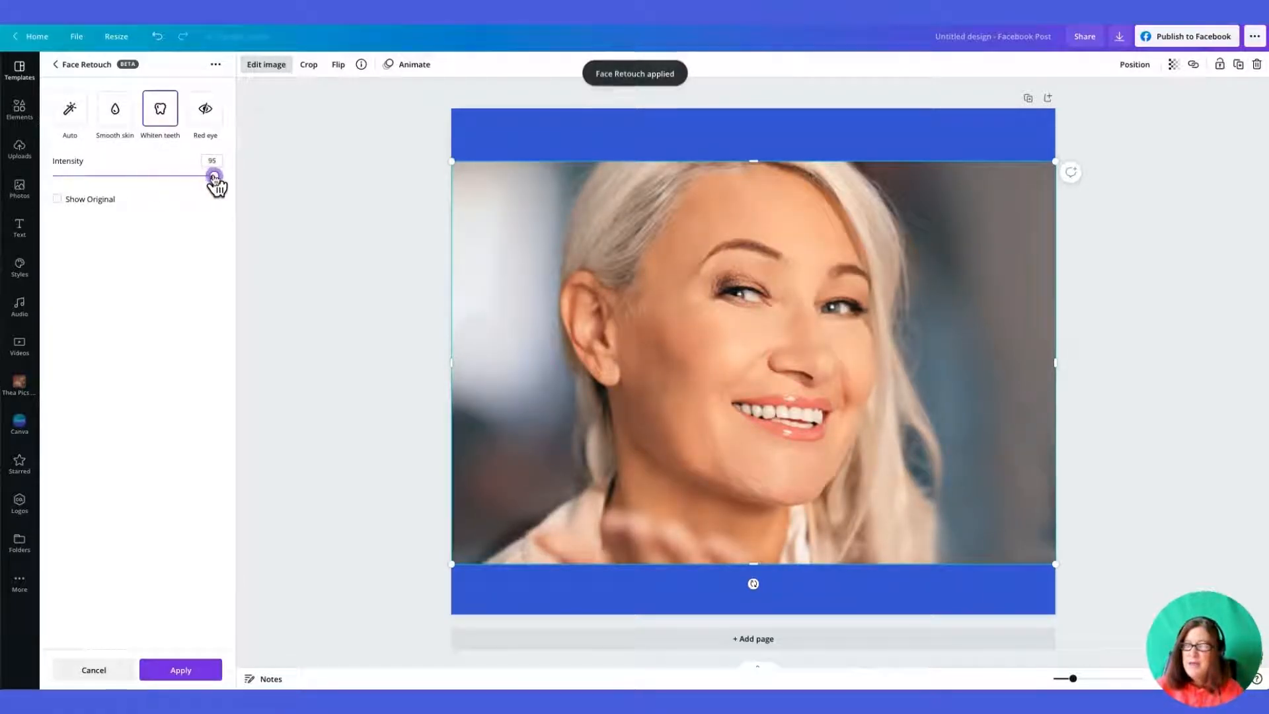
Choose the Red eye retouch, compare the portrait with its original version and apply the edit
click(202, 121)
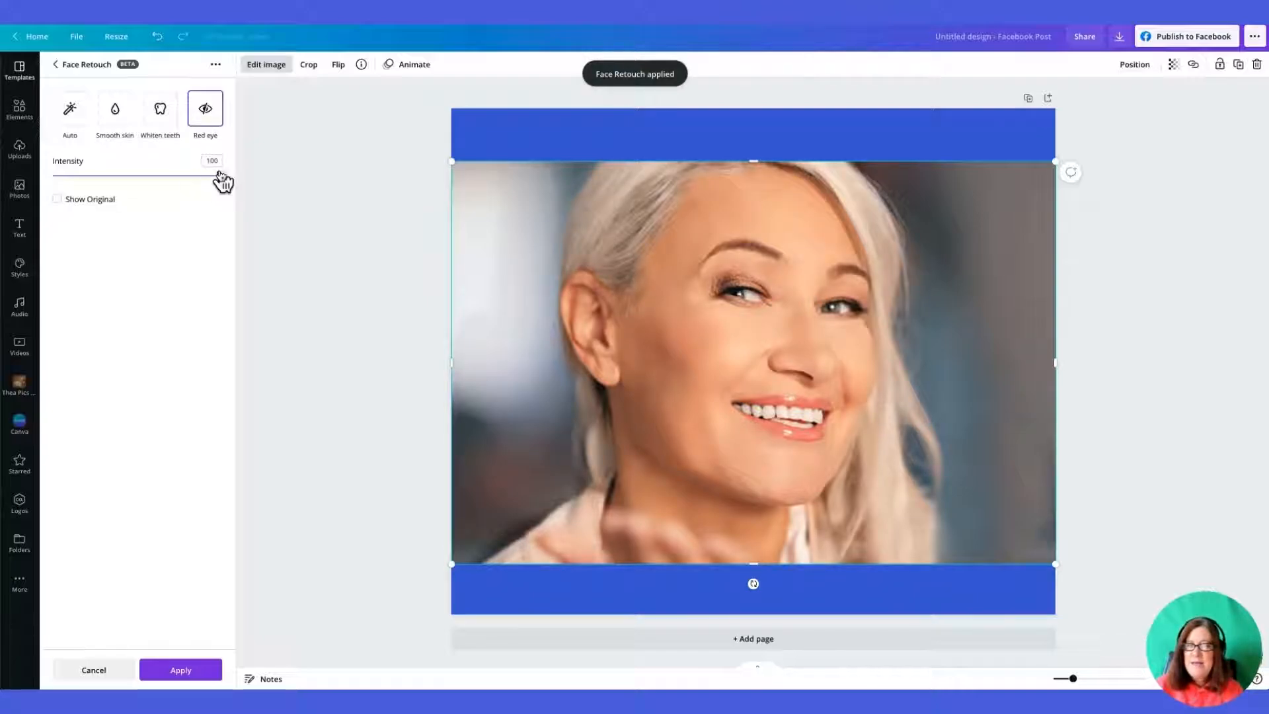
click(58, 199)
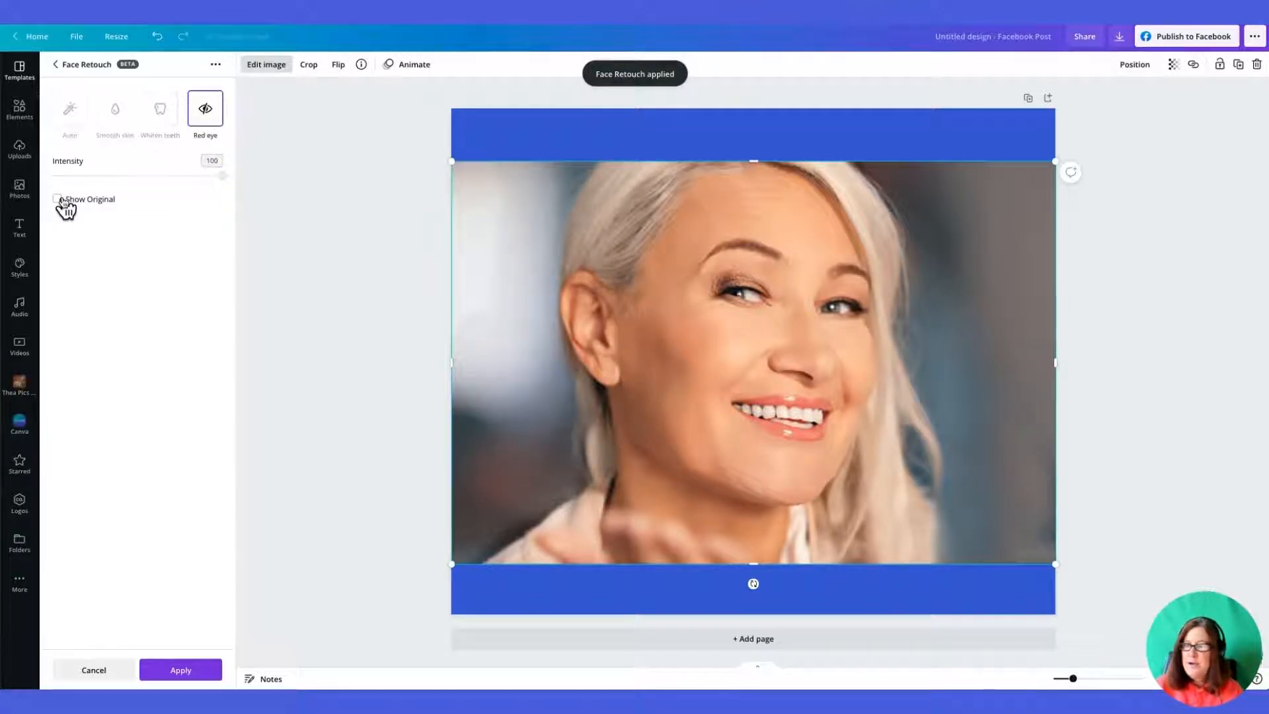
click(58, 199)
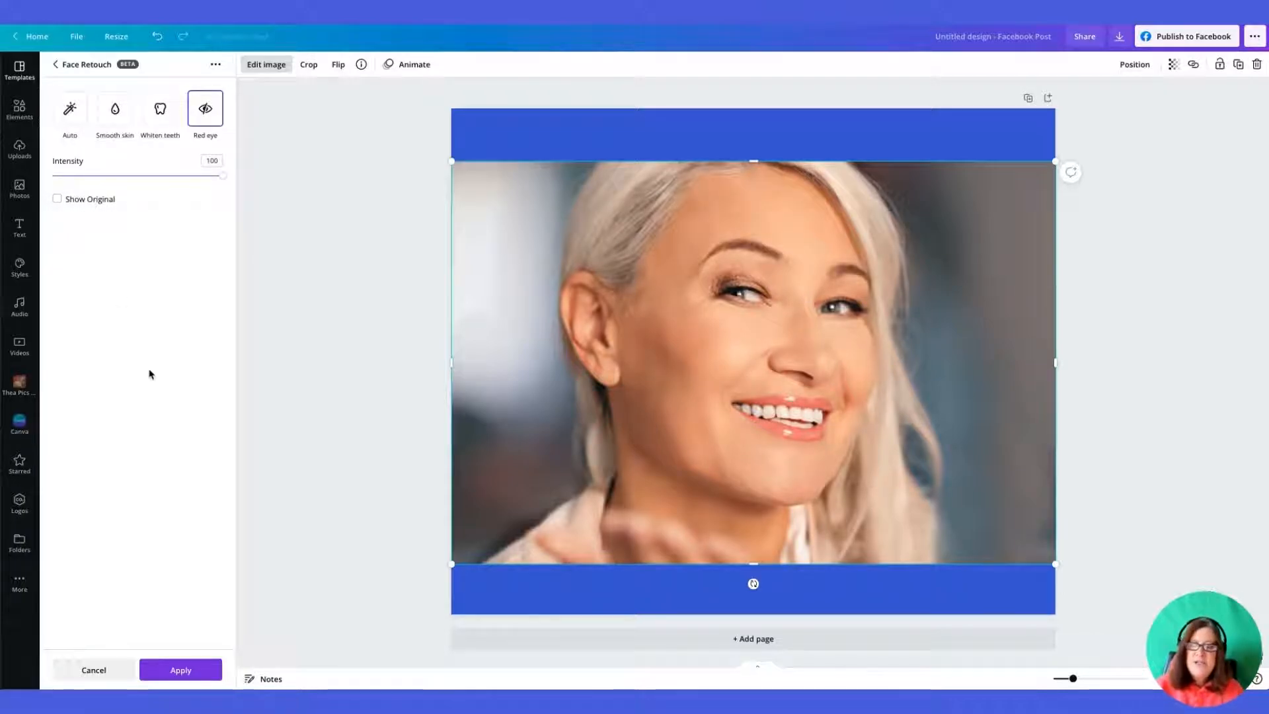
click(176, 673)
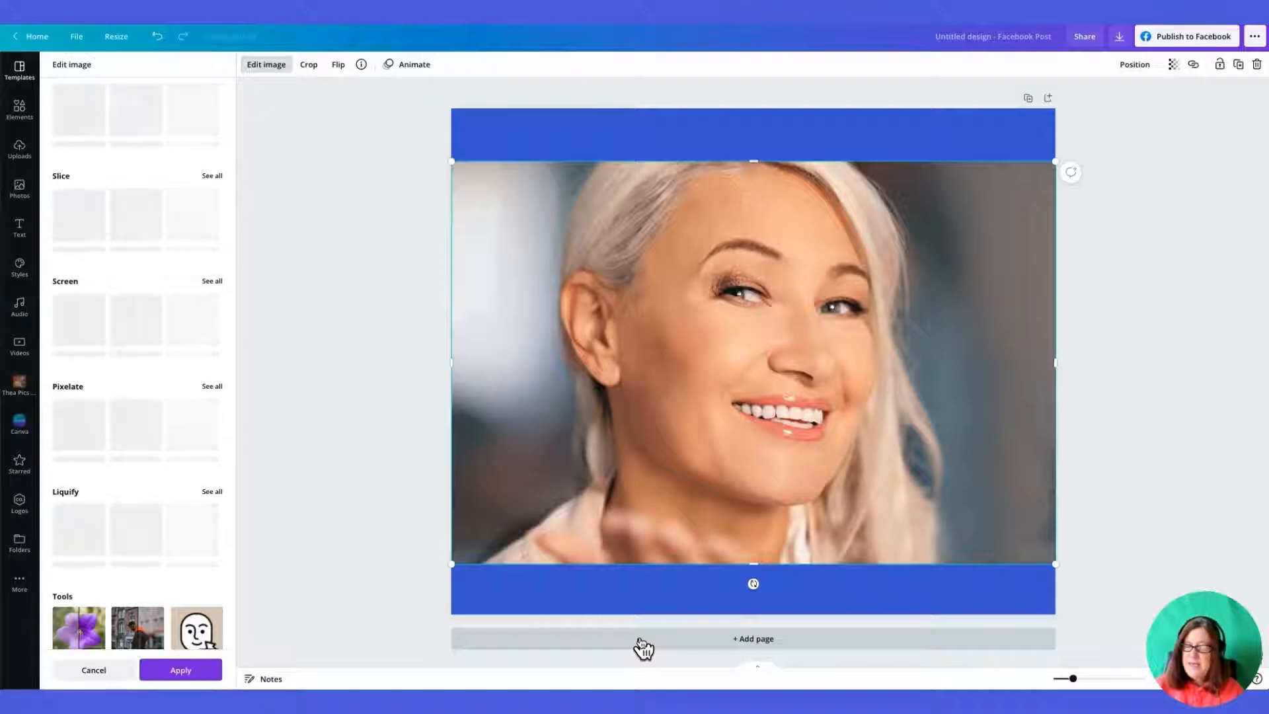
Duplicate the page and delete the portrait photo from the copy, keeping only its blue background
click(1029, 99)
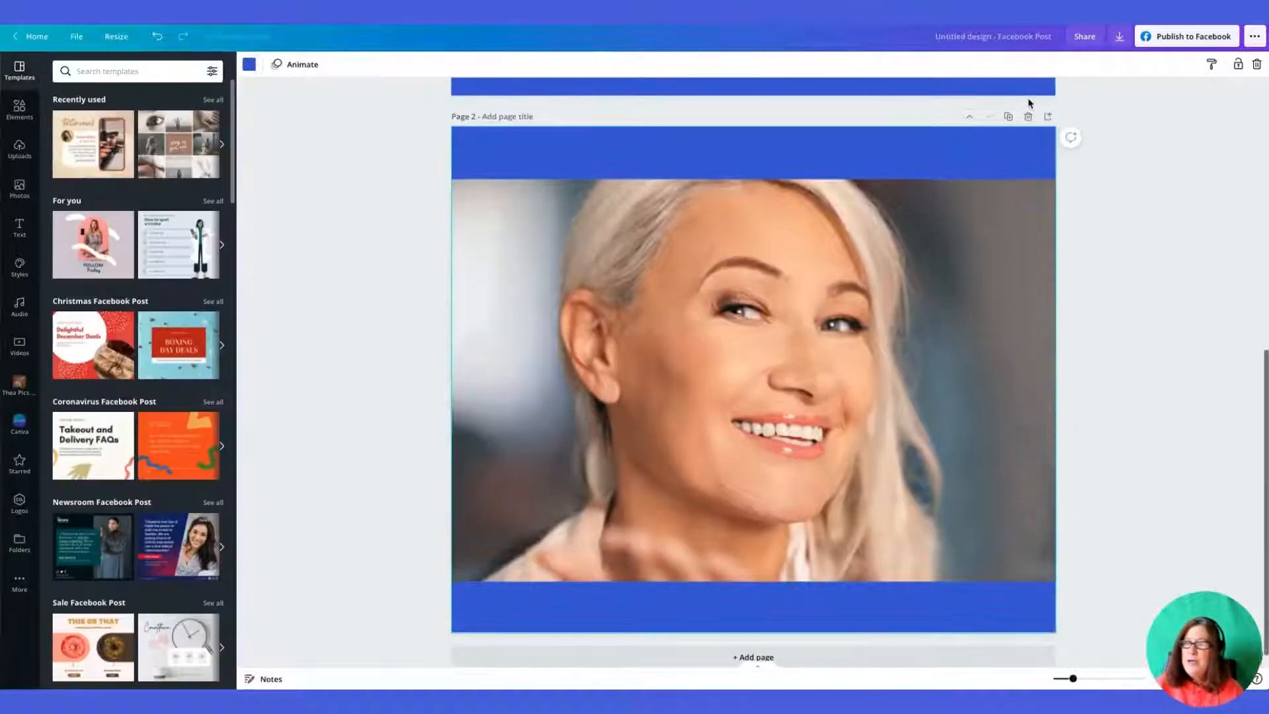
click(562, 277)
key(Delete)
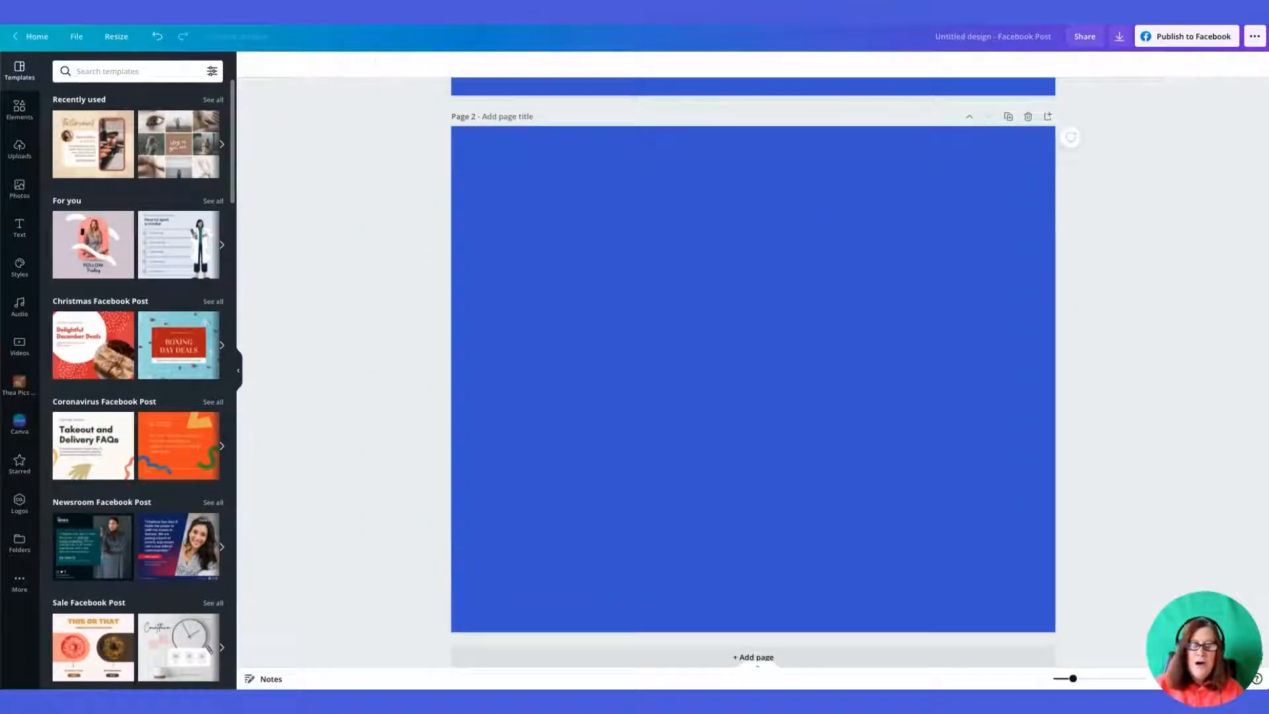
Search the photos for "people" and add the picture of five smiling colleagues in an office to page 2
click(22, 191)
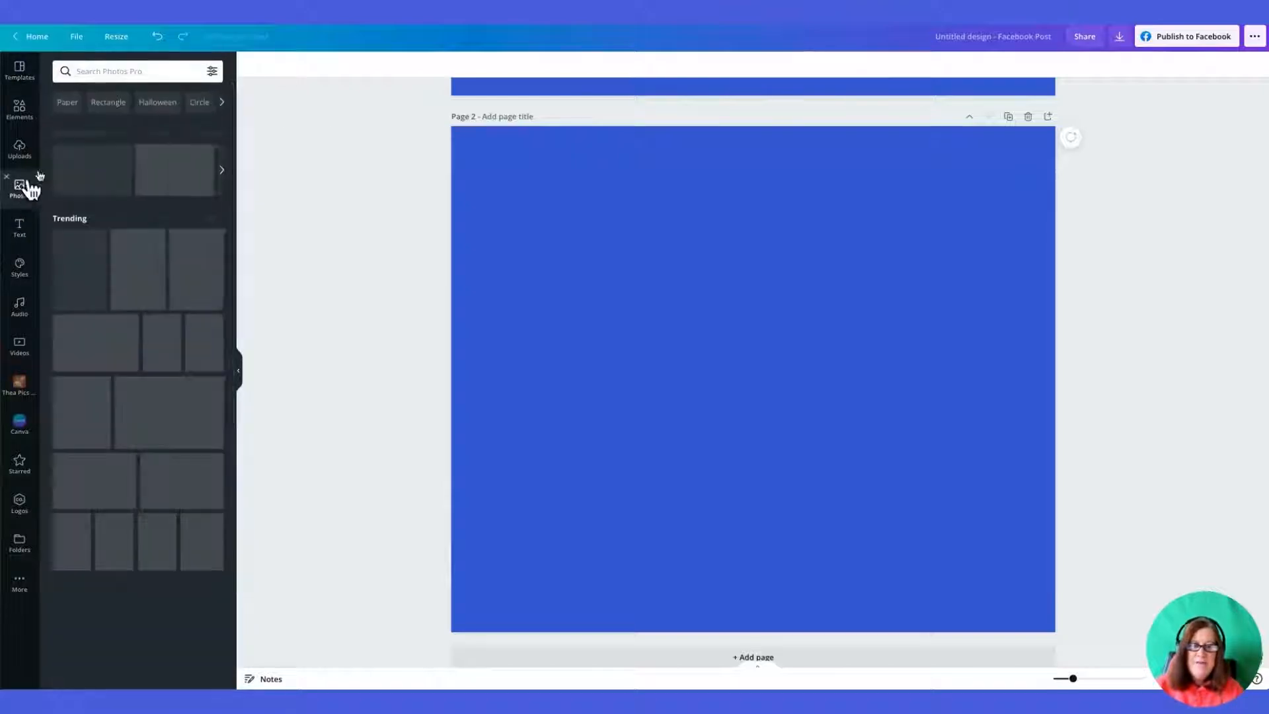
click(120, 71)
text(e)
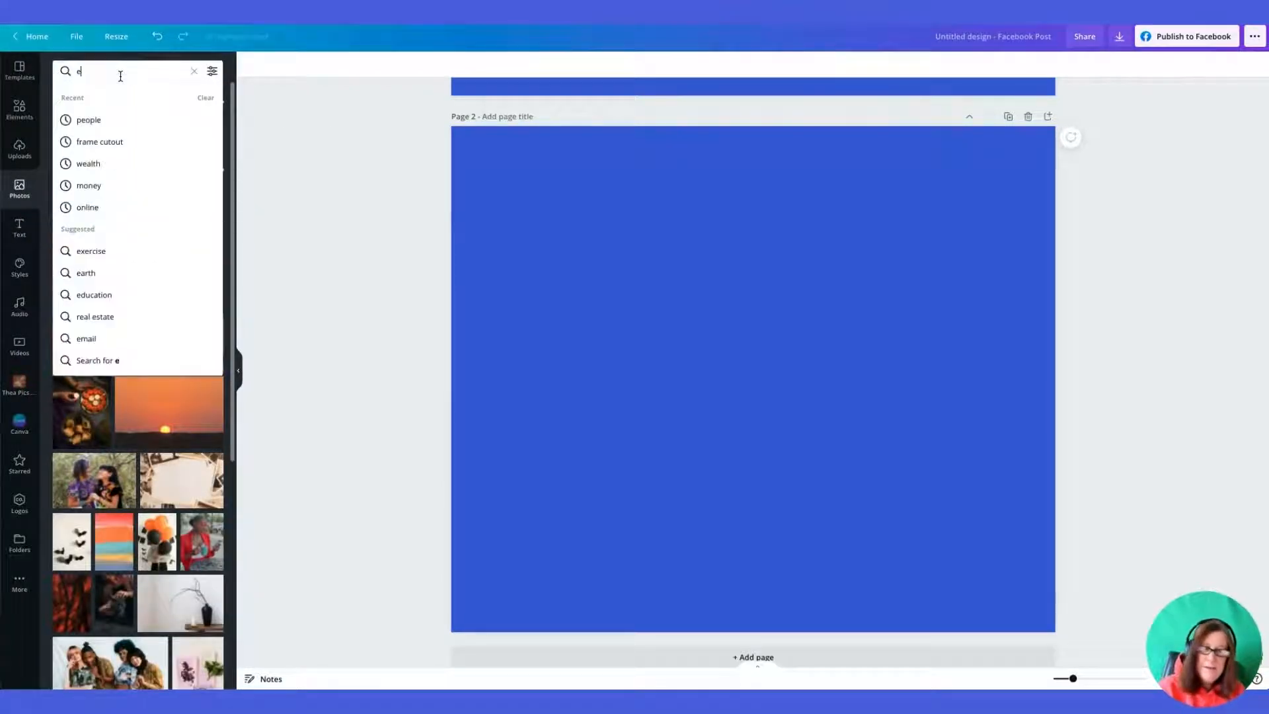
key(Return)
click(86, 72)
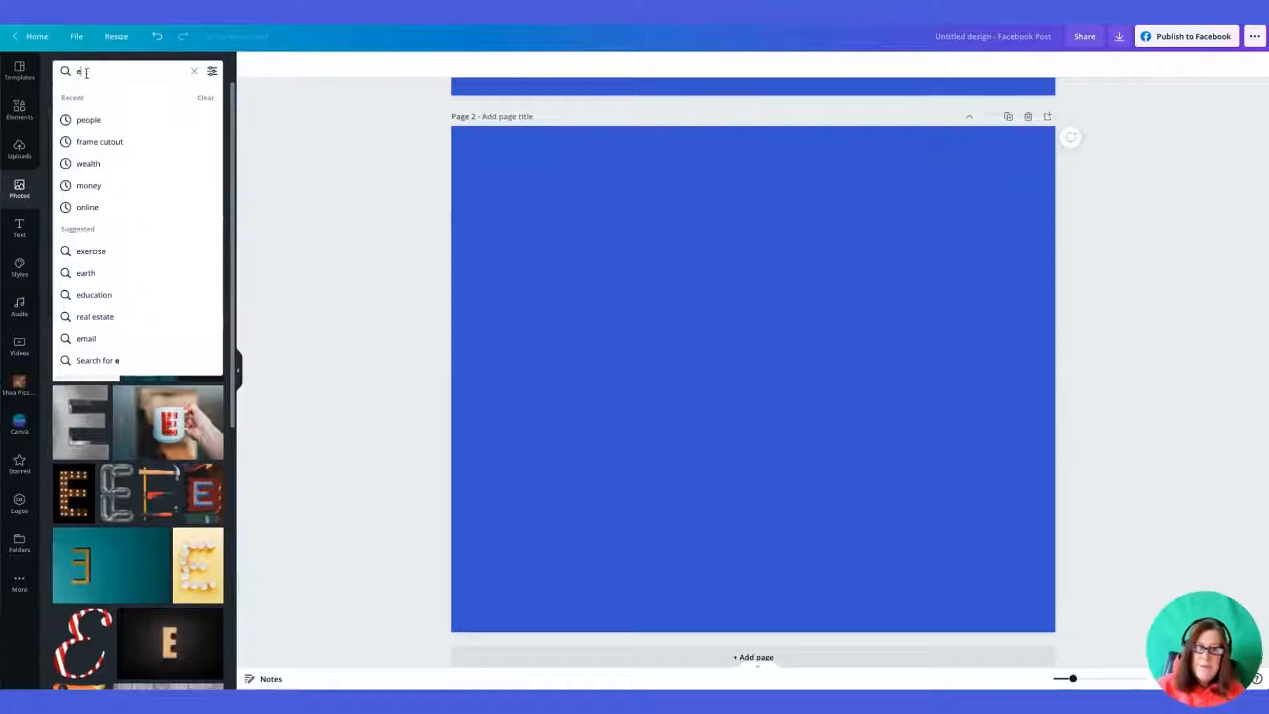
text(peo)
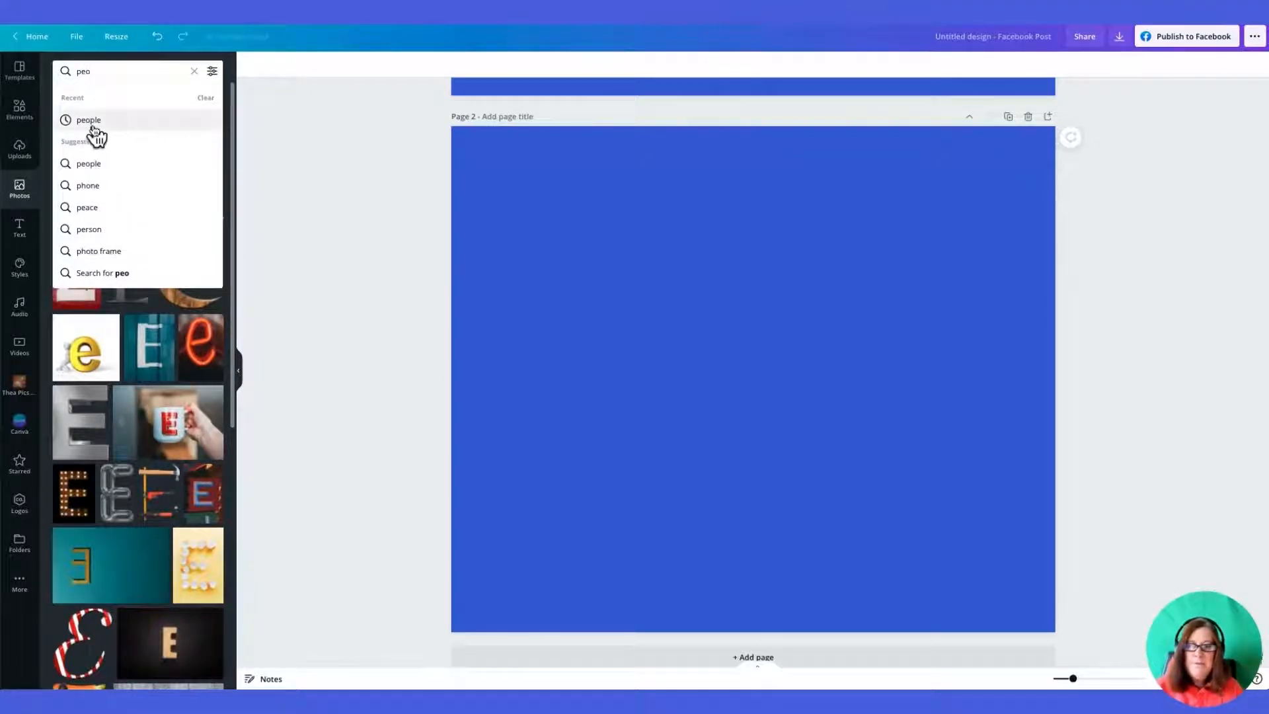
click(91, 121)
scroll(137, 306, down, 1)
scroll(137, 306, down, 5)
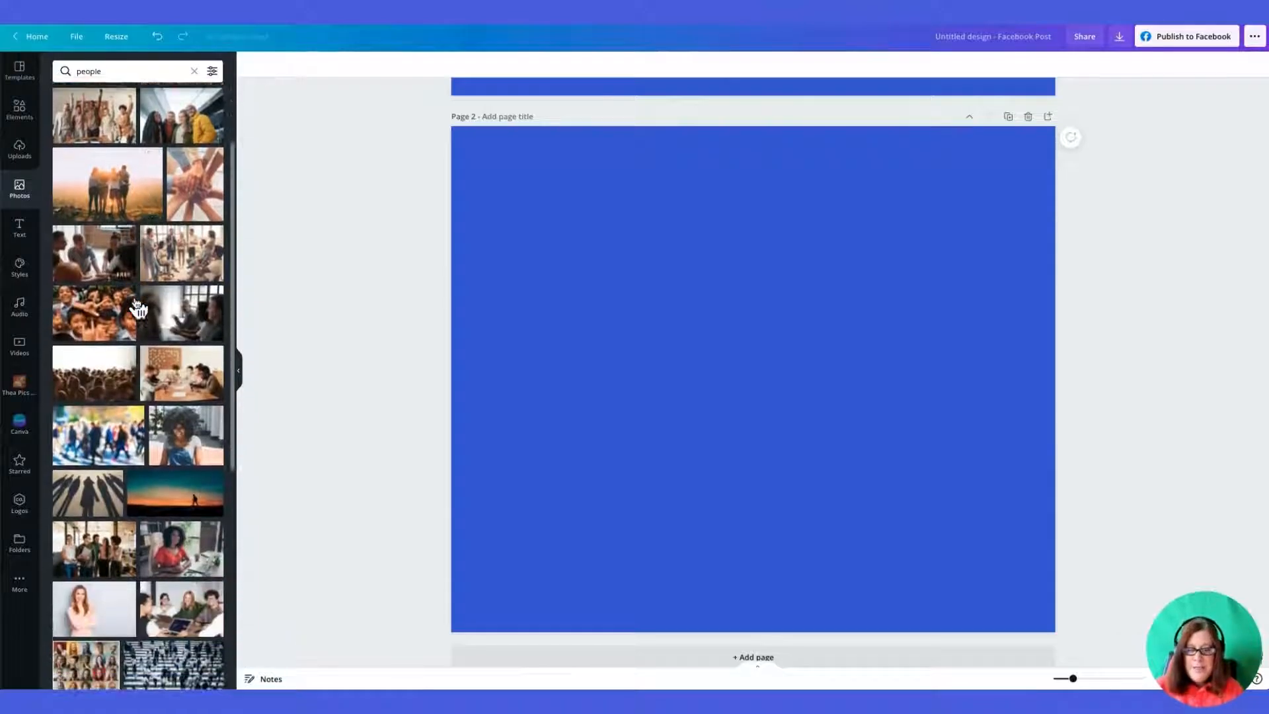
click(122, 337)
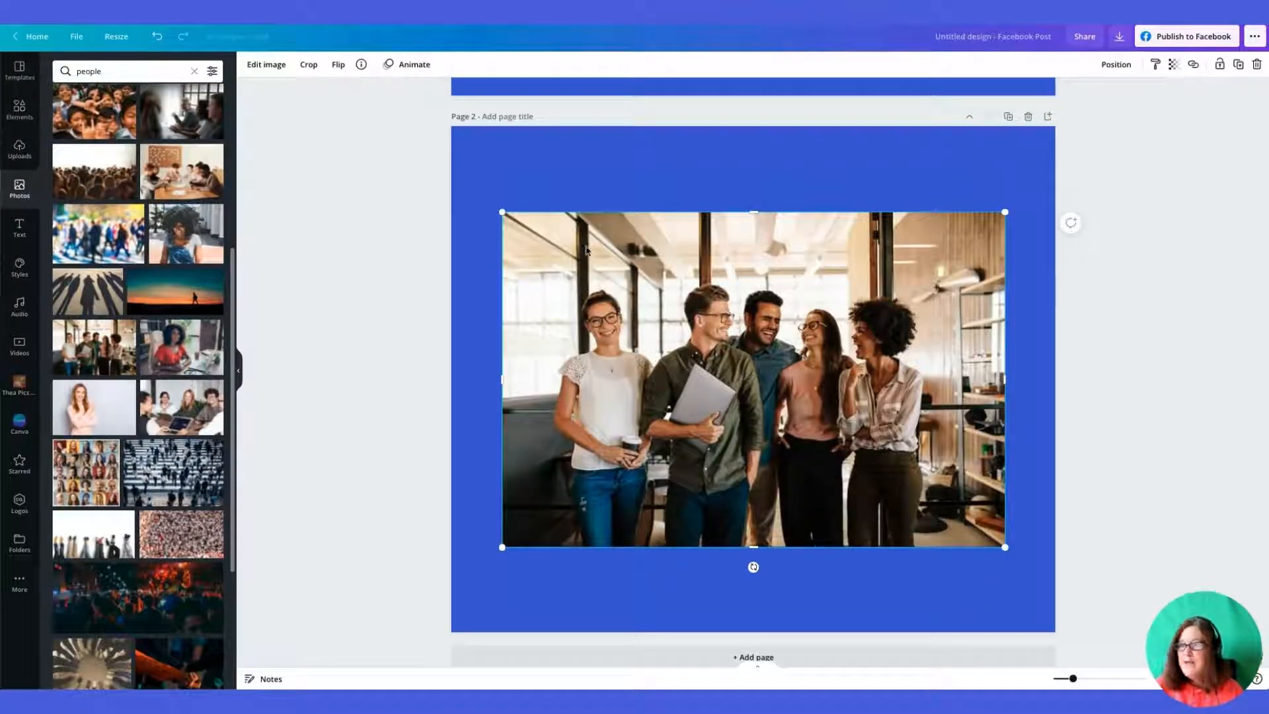
Start the Auto Focus effect on the group photo on page 2
click(263, 66)
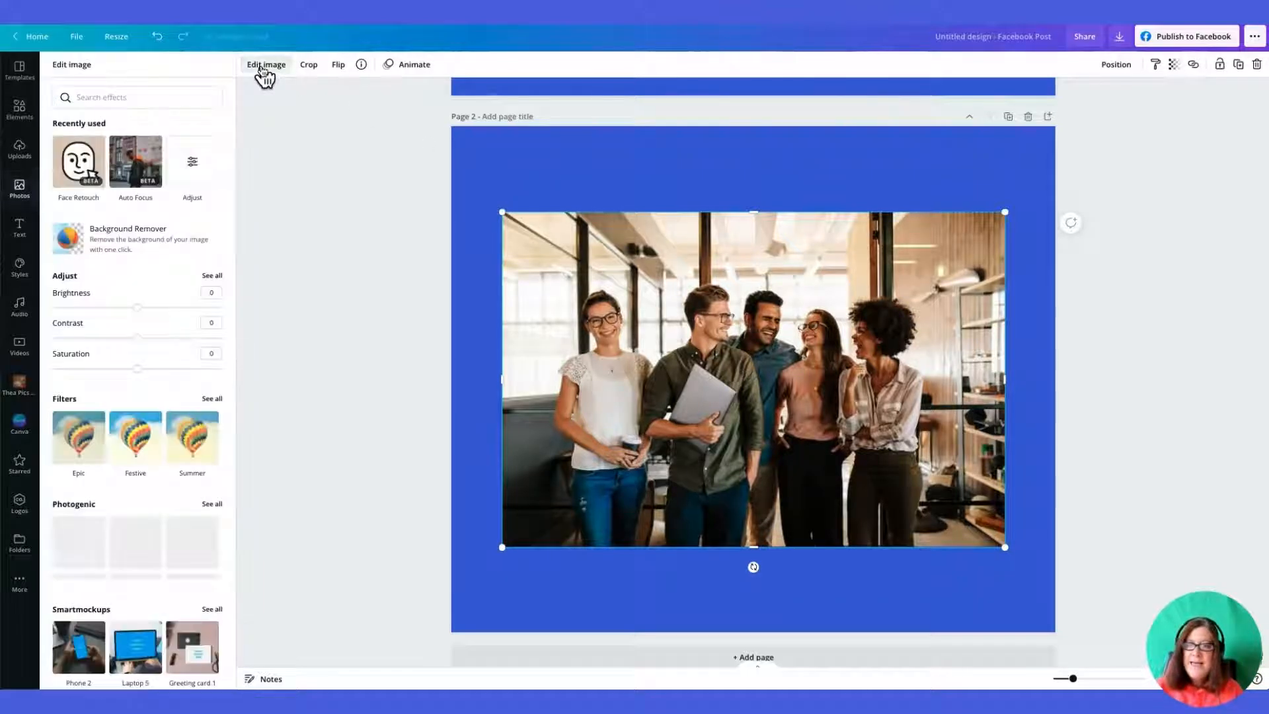
scroll(140, 254, down, 5)
scroll(140, 254, down, 6)
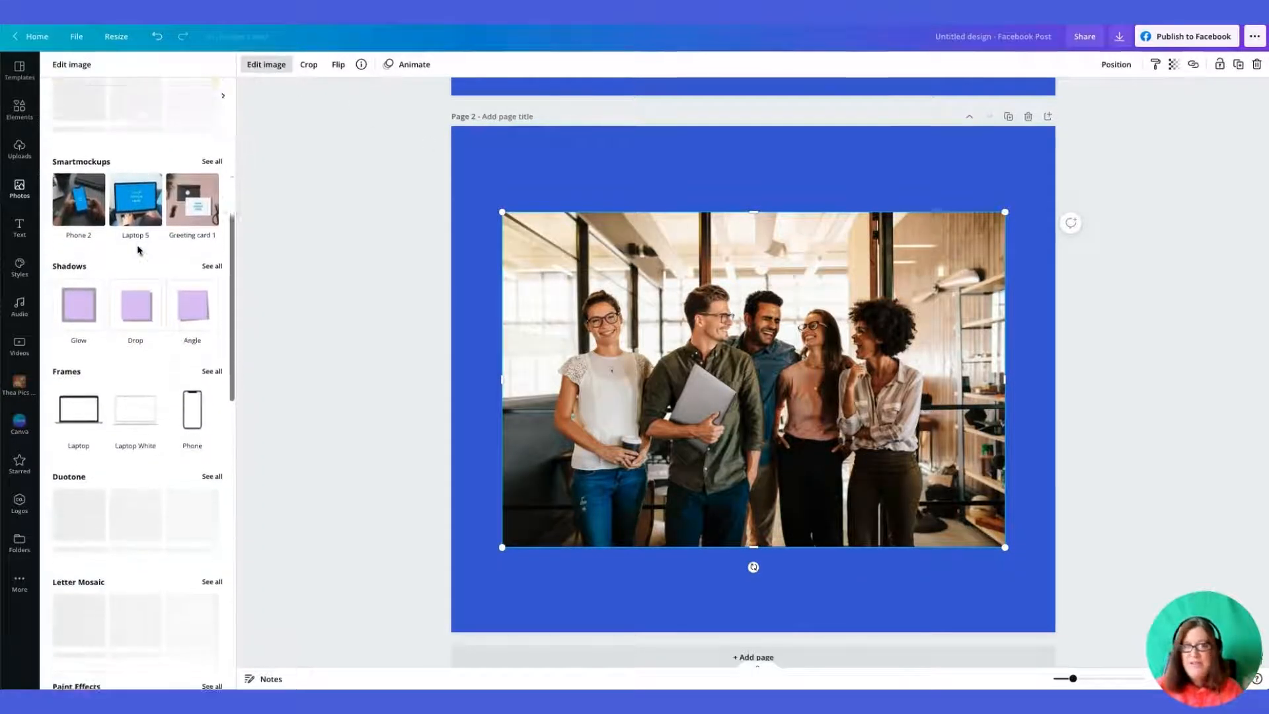
scroll(138, 249, down, 7)
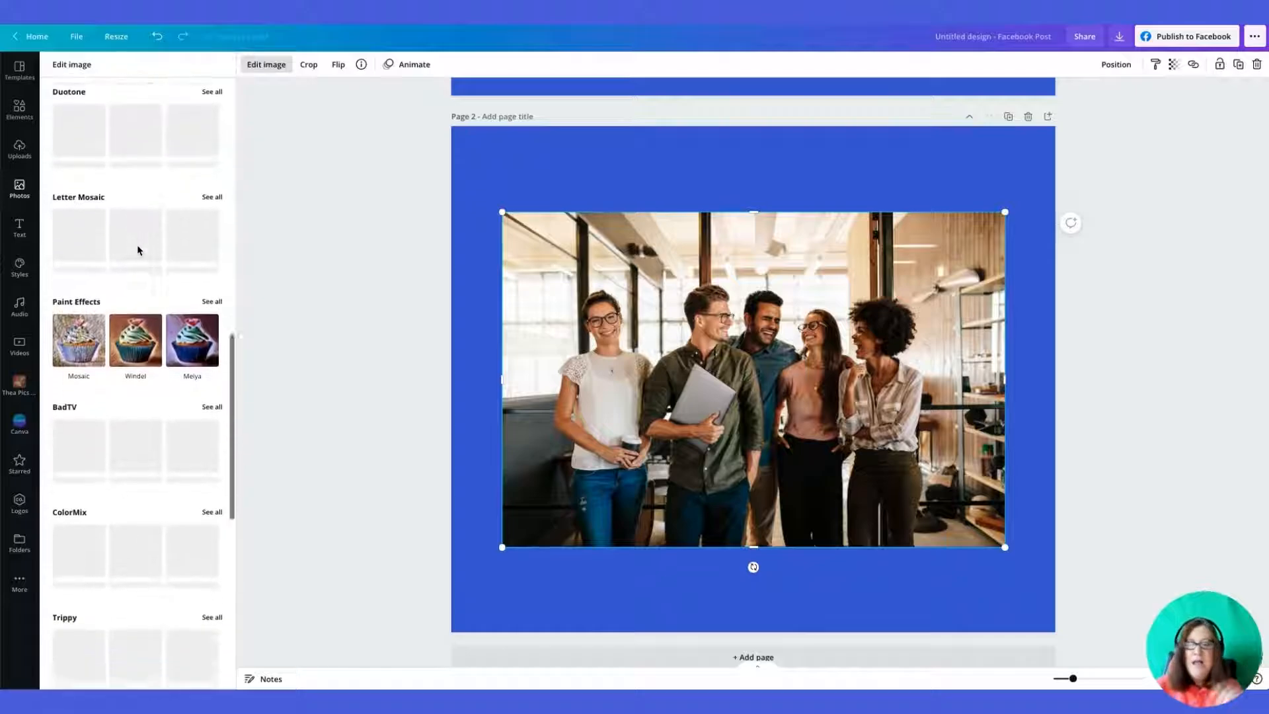
scroll(138, 249, down, 3)
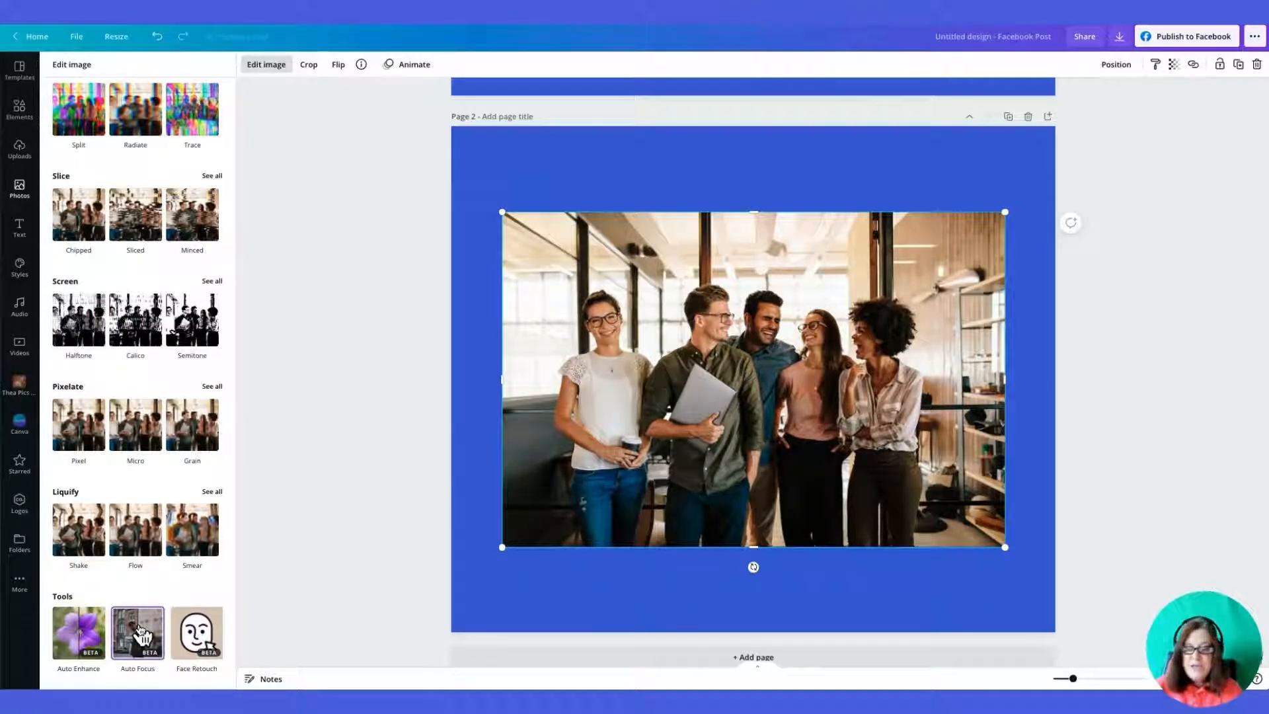
click(140, 631)
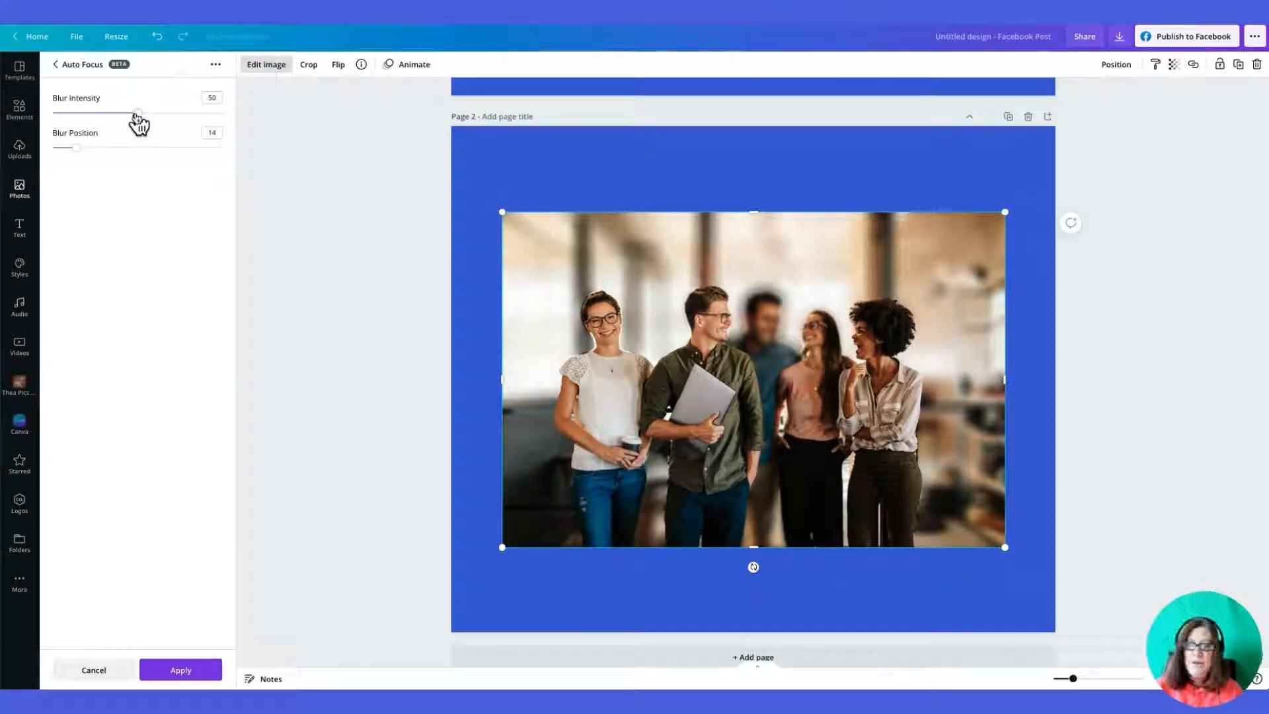
Set the Auto Focus blur position to 23, try blur intensities of 25 and 100, settle on 50 and apply the effect
drag(138, 115, 93, 147)
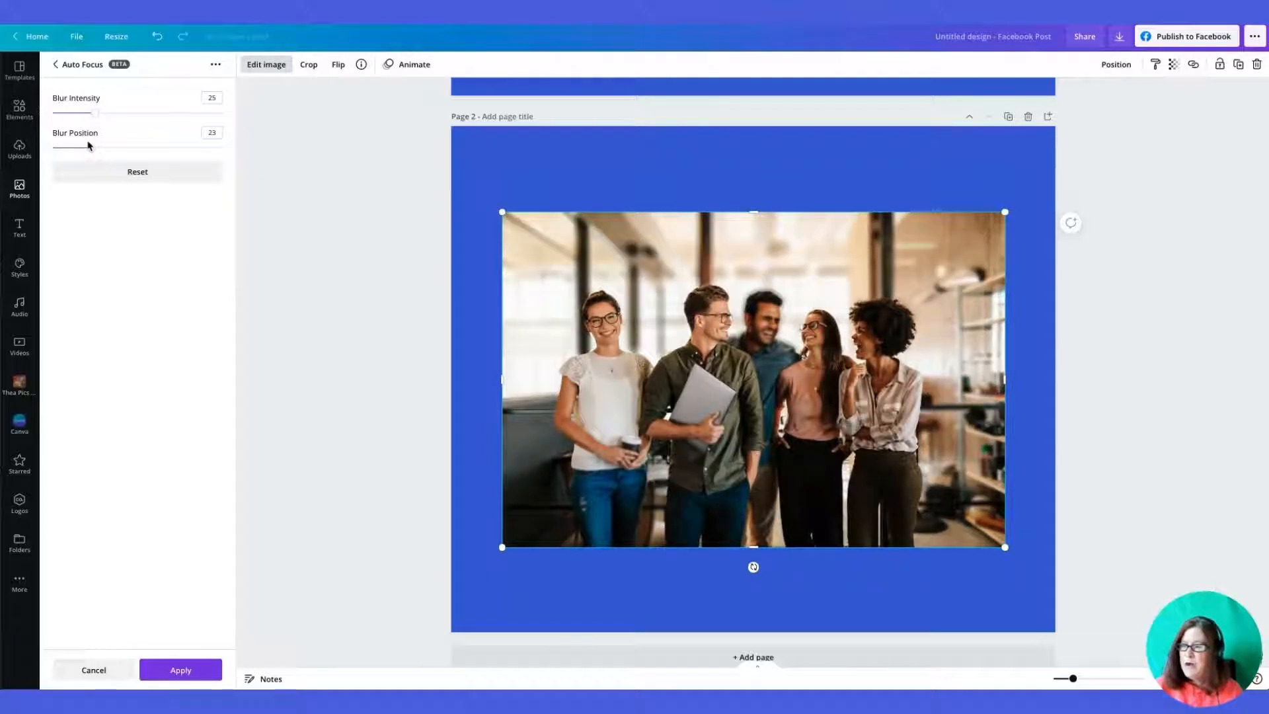
drag(94, 114, 250, 126)
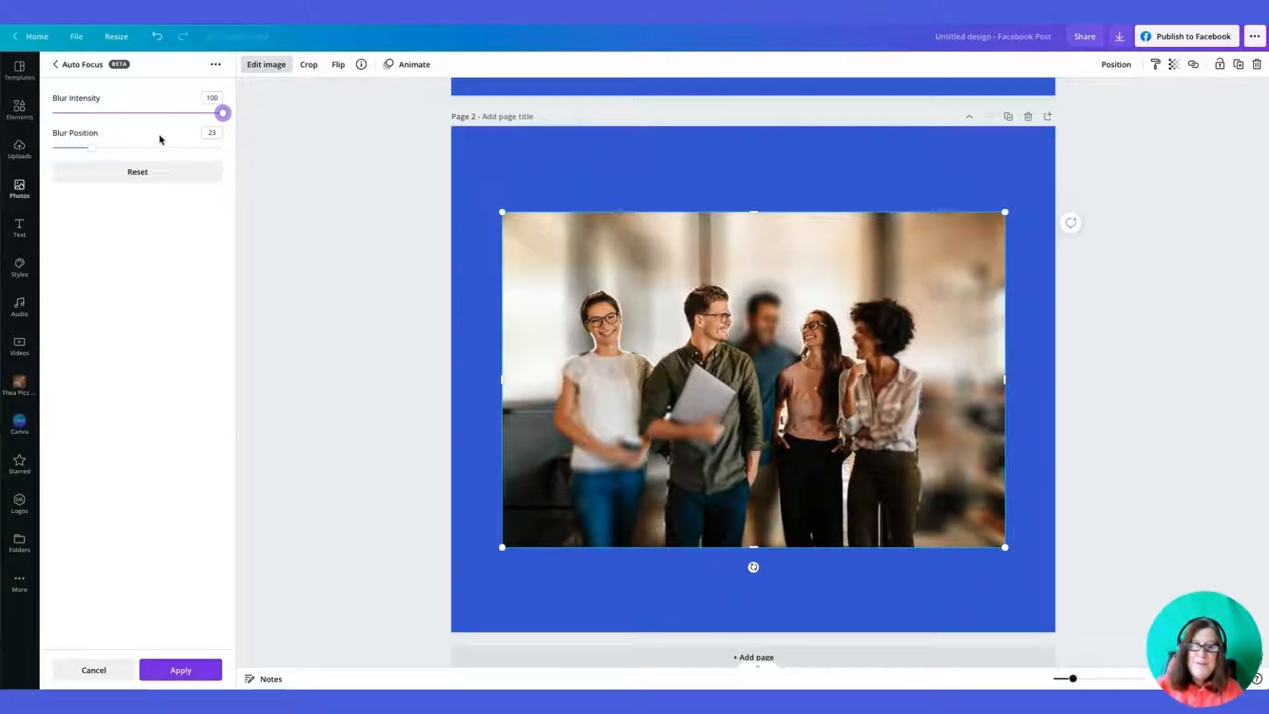
drag(221, 113, 138, 115)
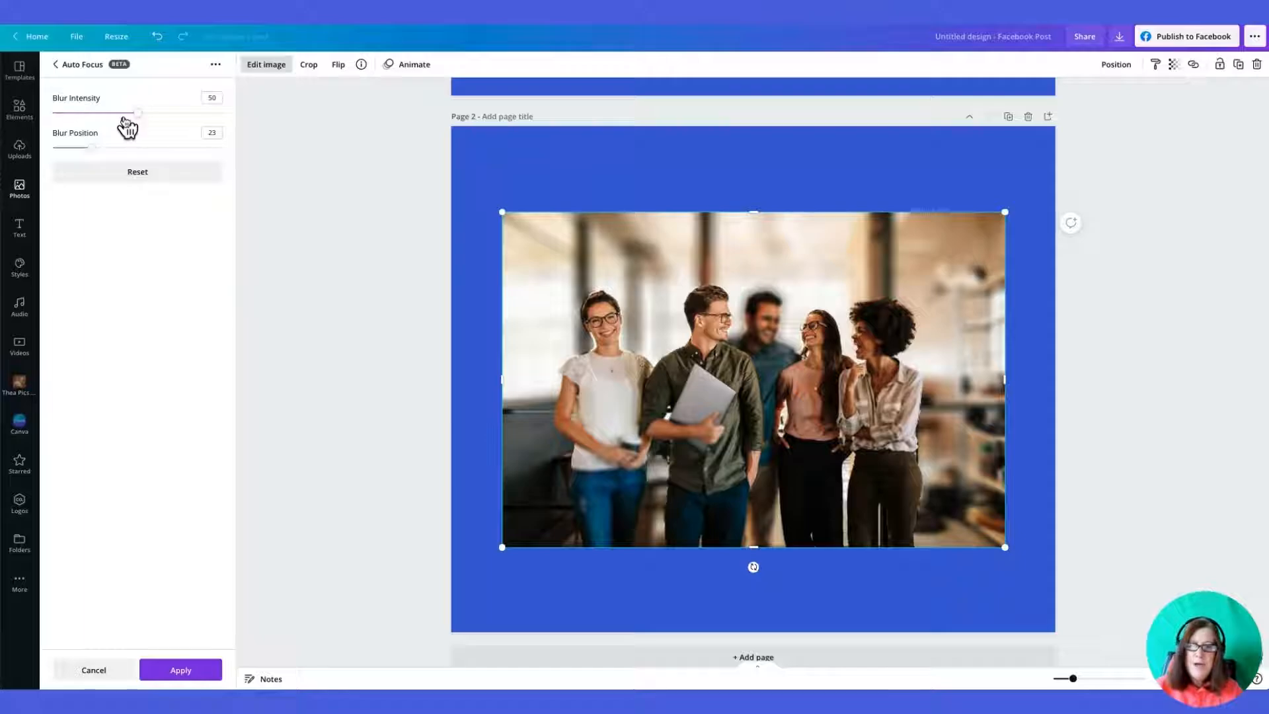
click(179, 672)
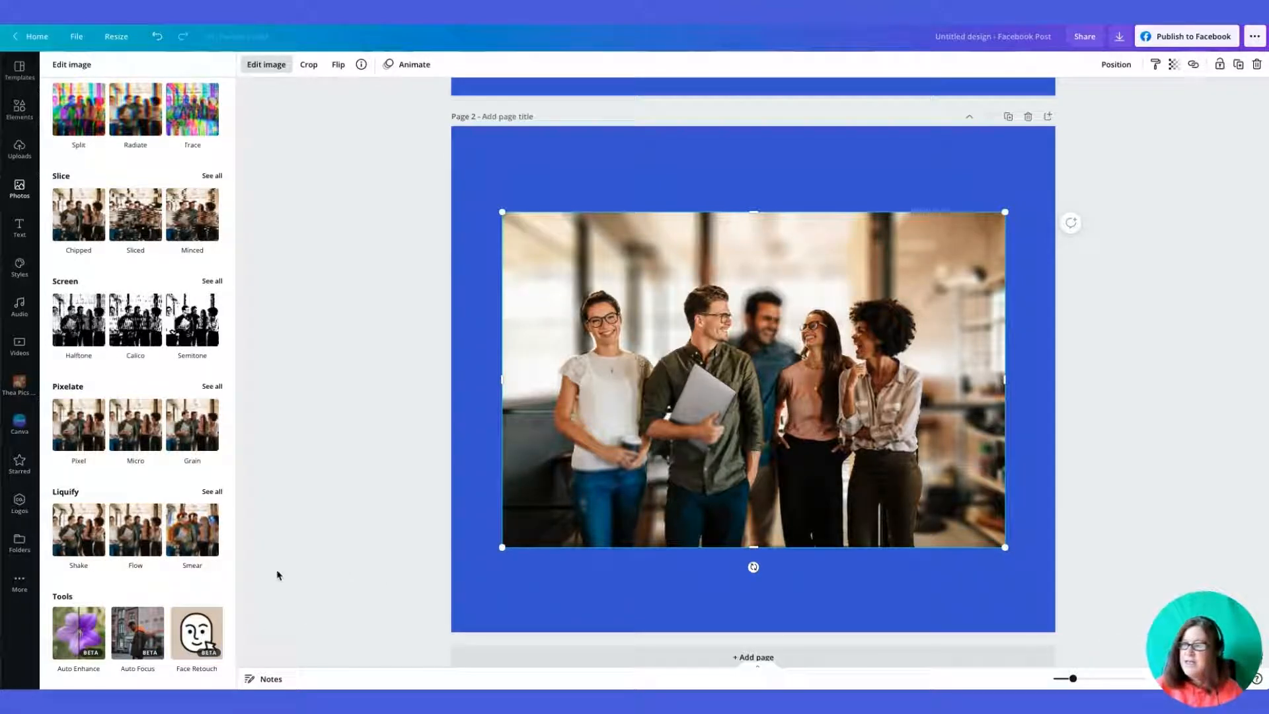
scroll(277, 575, up, 8)
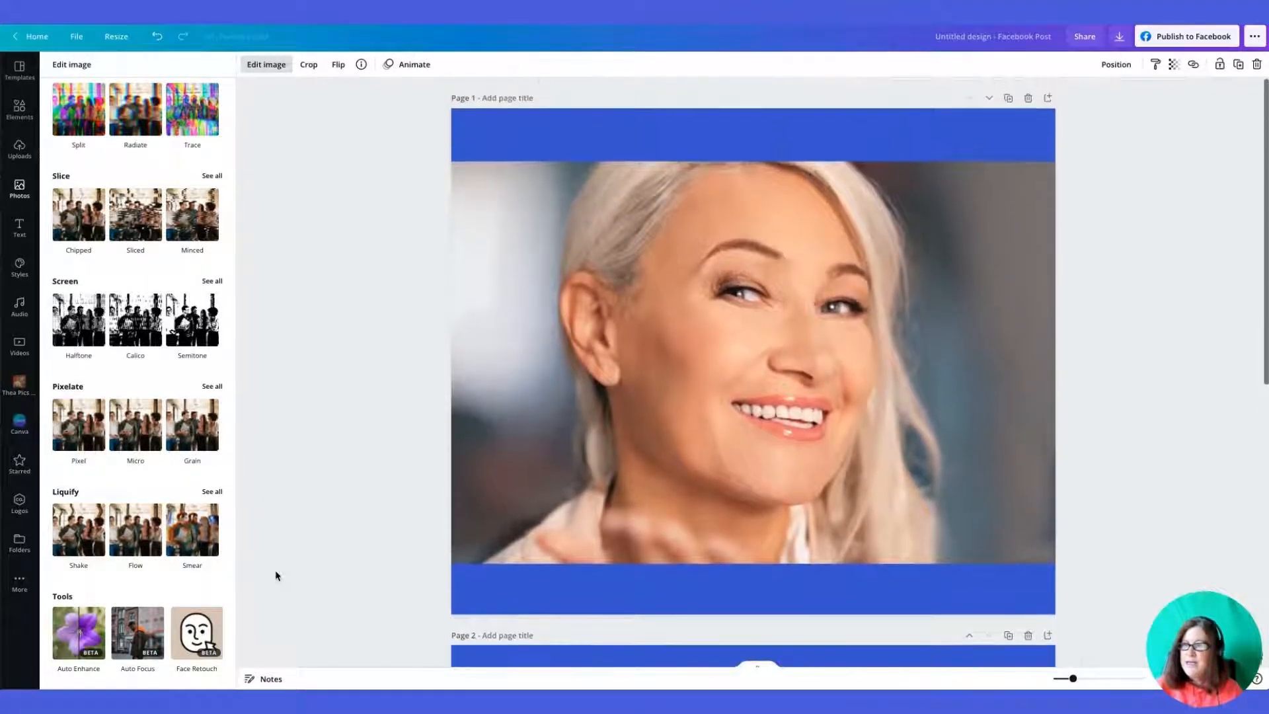
scroll(277, 575, down, 4)
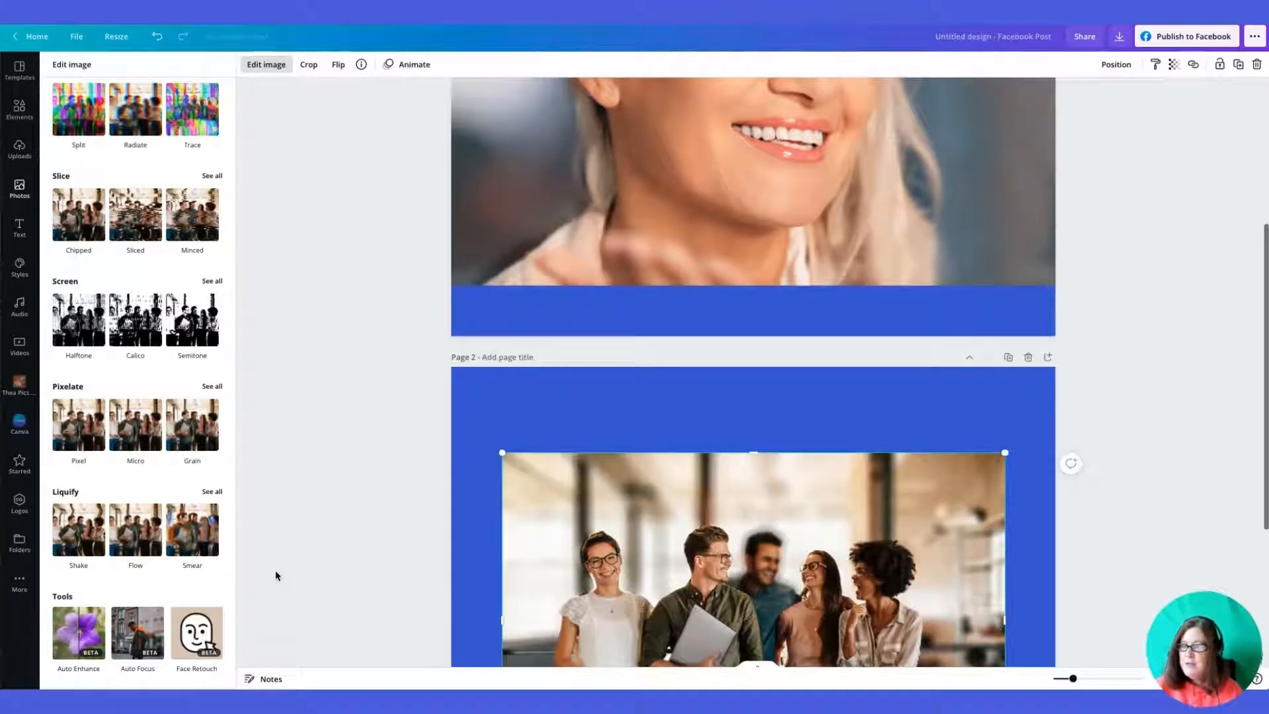
scroll(337, 570, down, 2)
scroll(337, 570, up, 4)
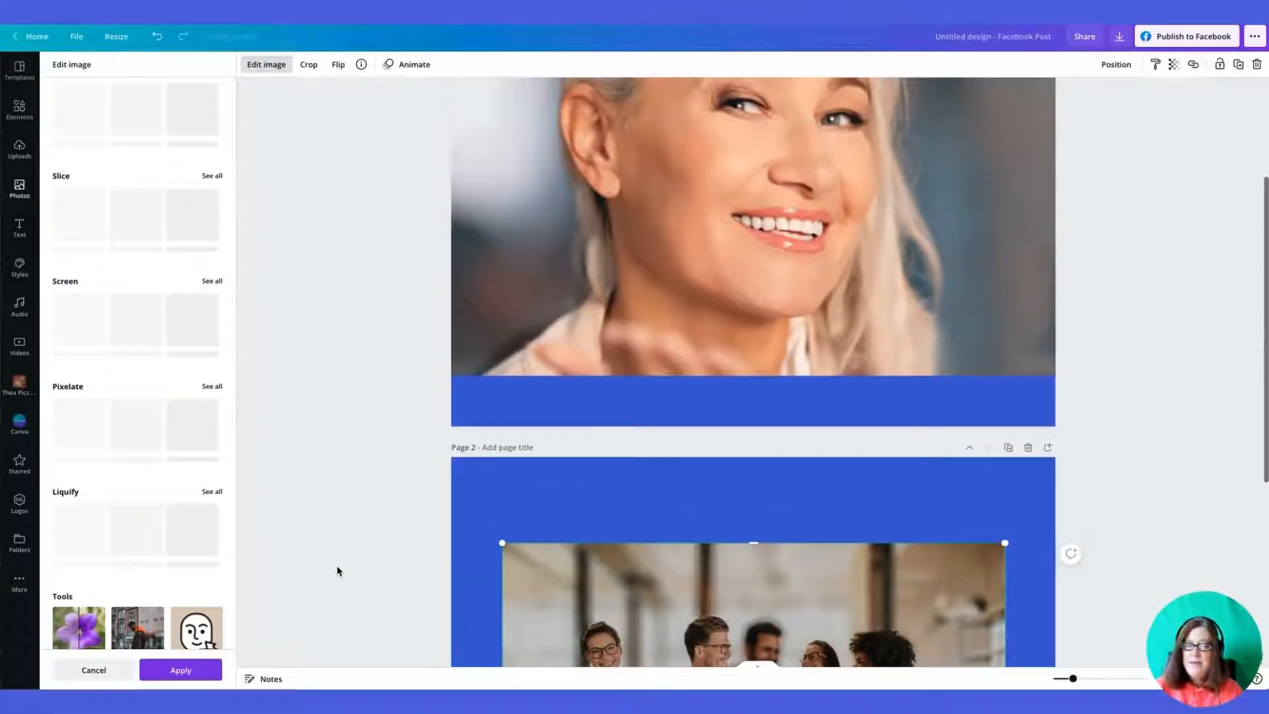
click(180, 670)
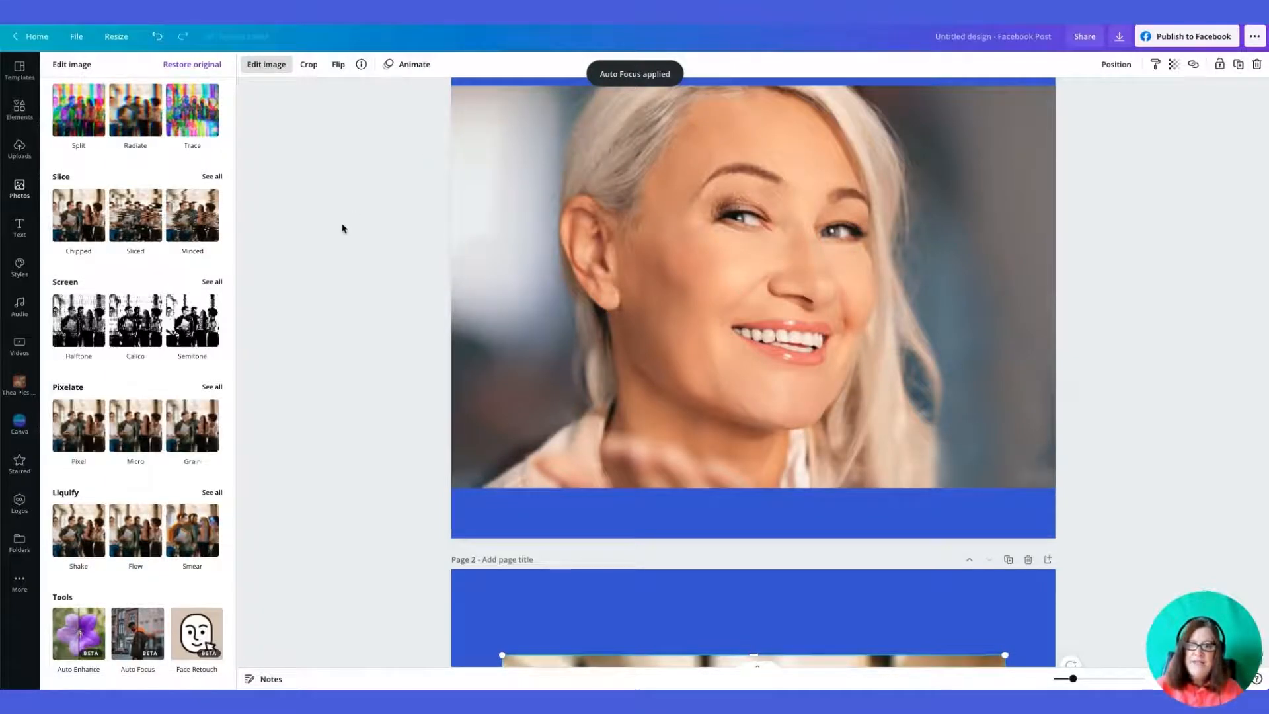
Add a text box reading "Smile the world smiles with you" to page 1
scroll(343, 229, down, 1)
scroll(343, 227, down, 3)
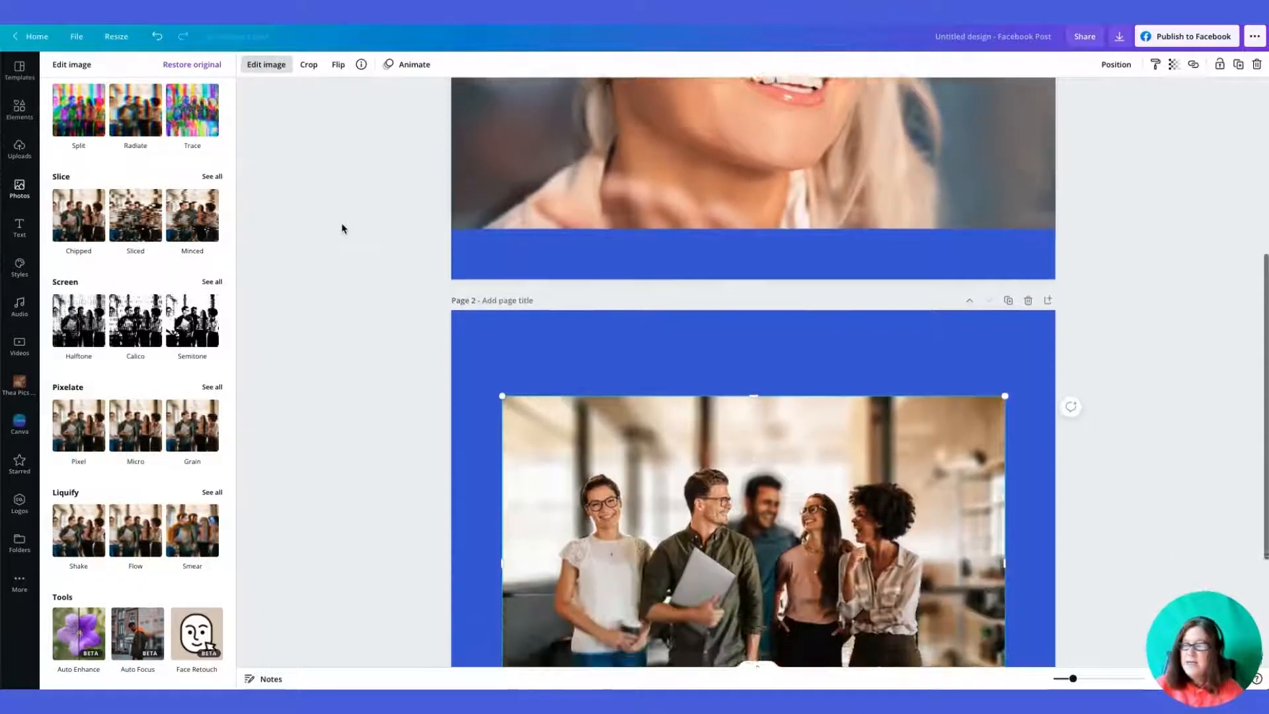
scroll(338, 232, up, 4)
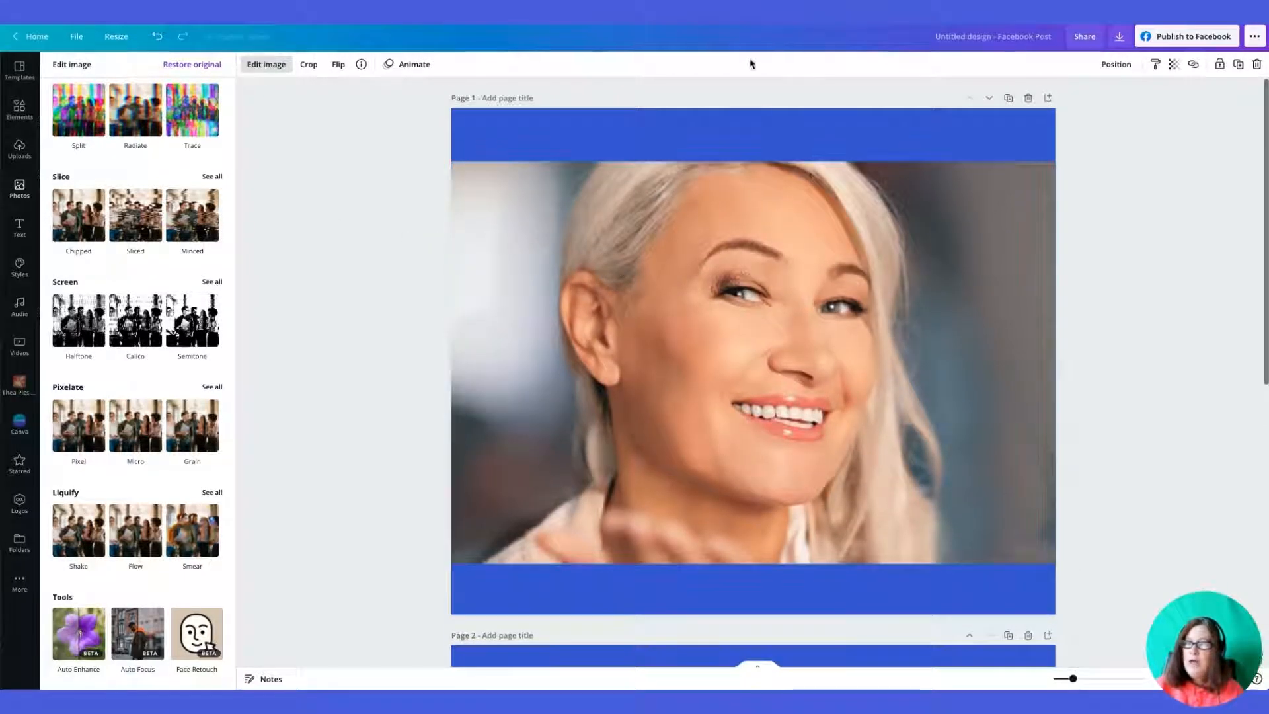
click(764, 125)
text(text)
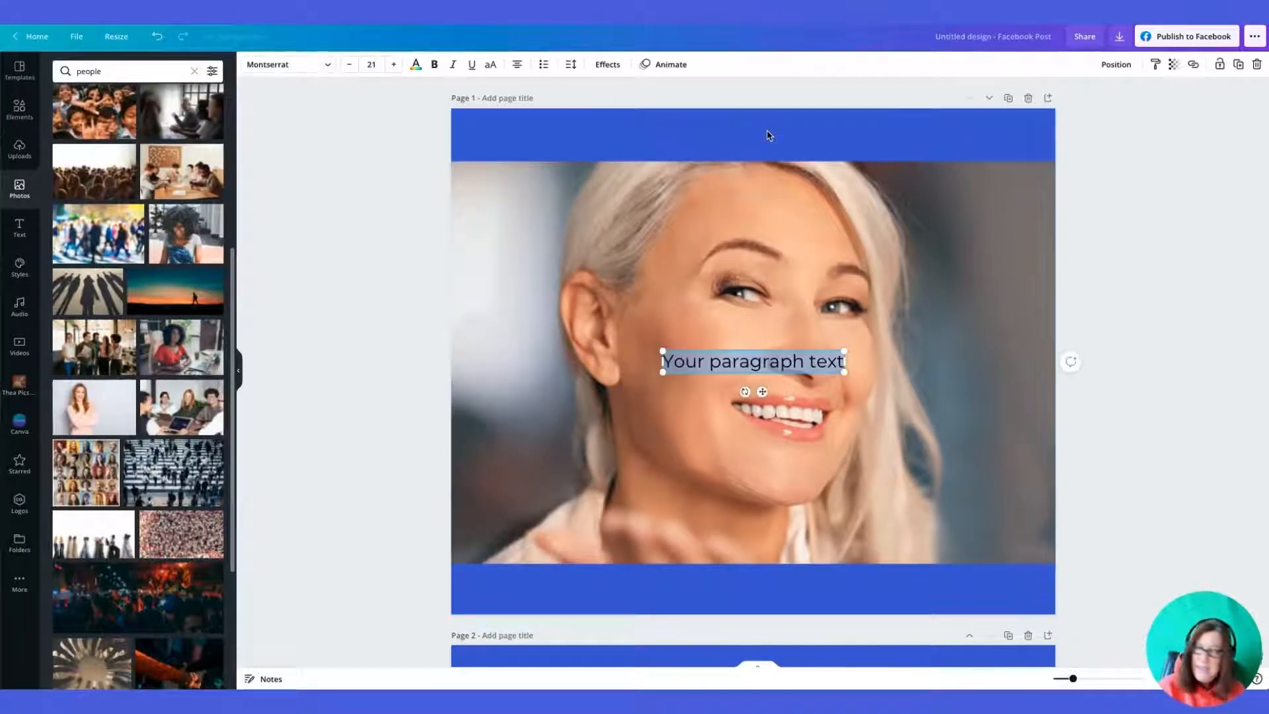
text(Smile the w)
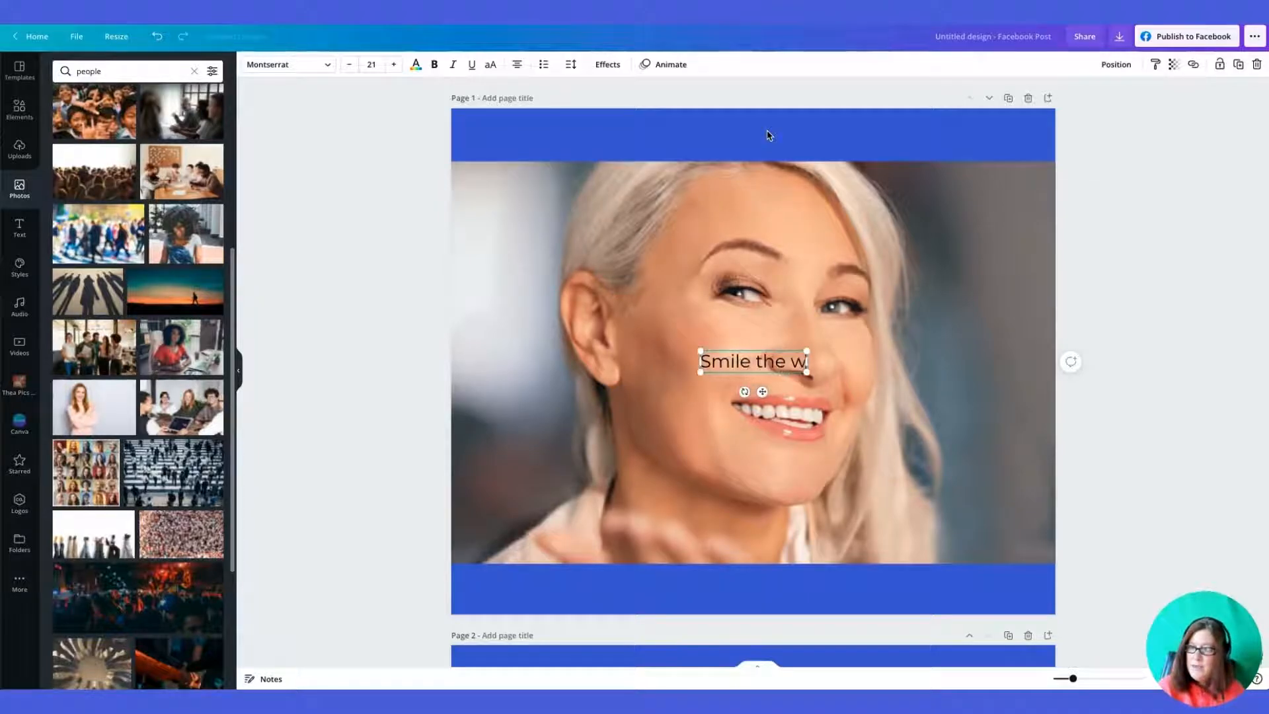
text(orld smiles with you)
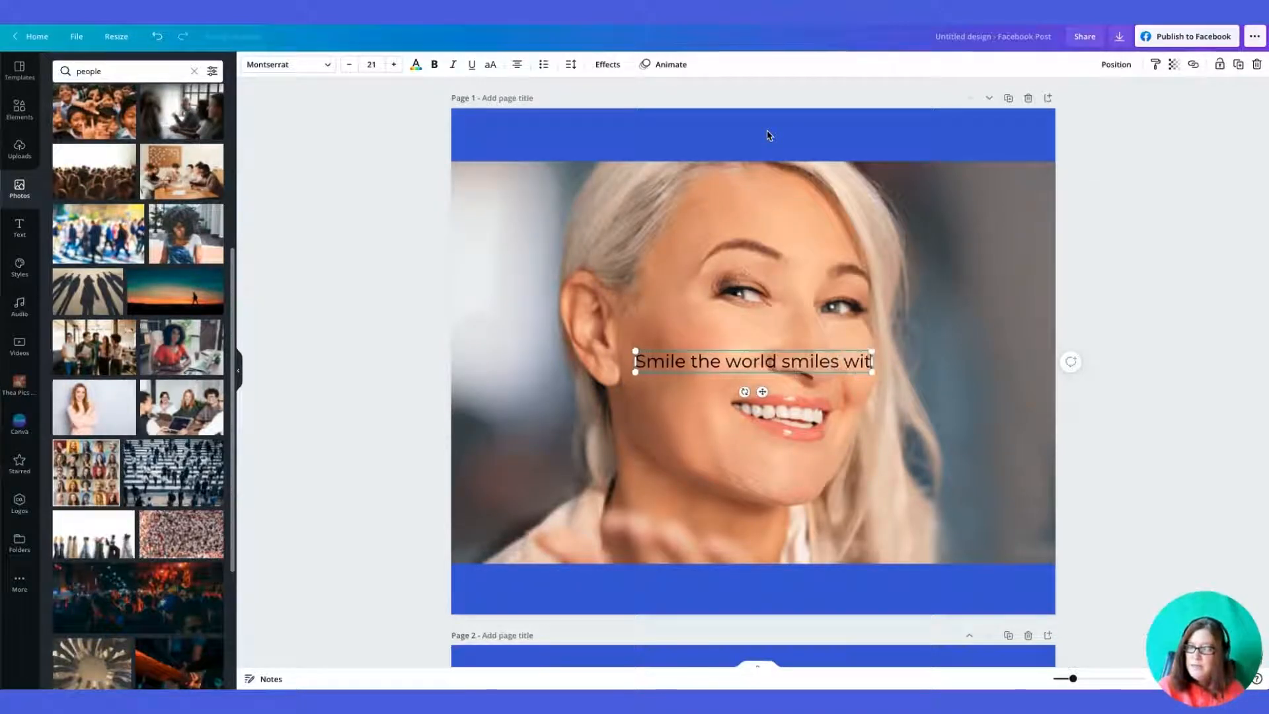
click(317, 191)
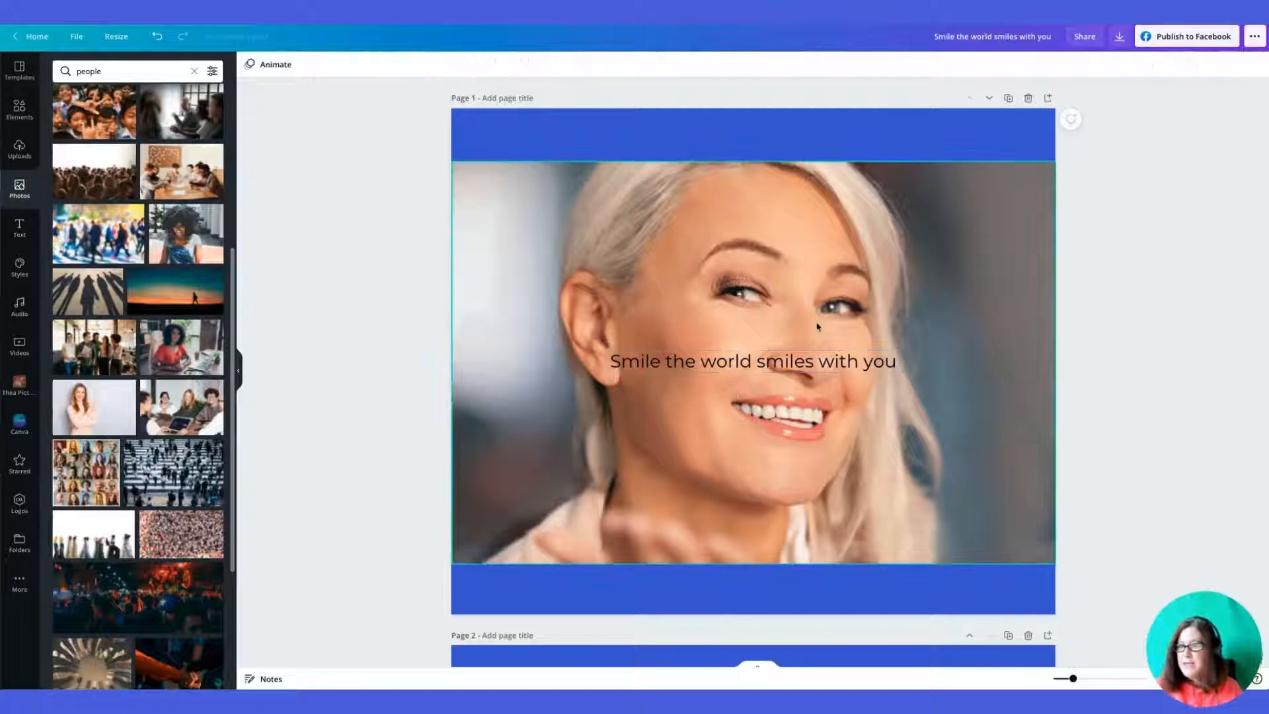
Move the quote onto the blue band above the portrait and format it in yellow Montserrat Extra-Bold
drag(778, 357, 776, 130)
click(281, 65)
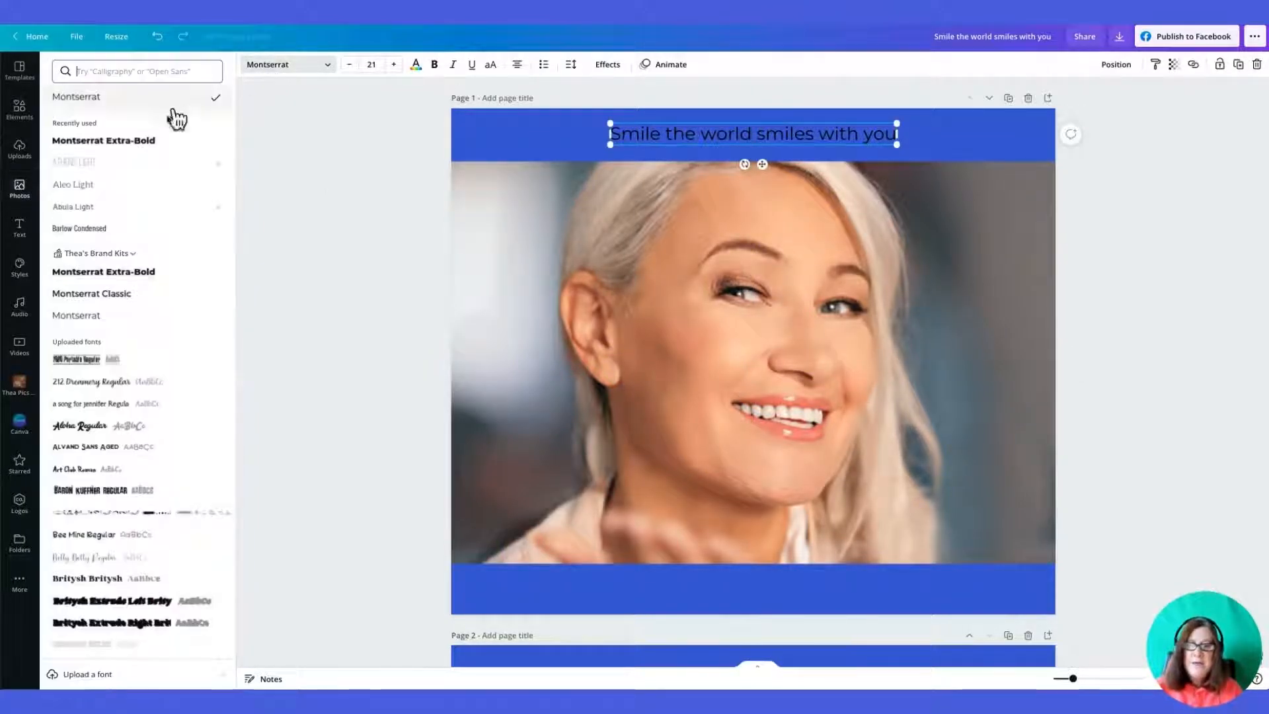
click(176, 139)
click(415, 66)
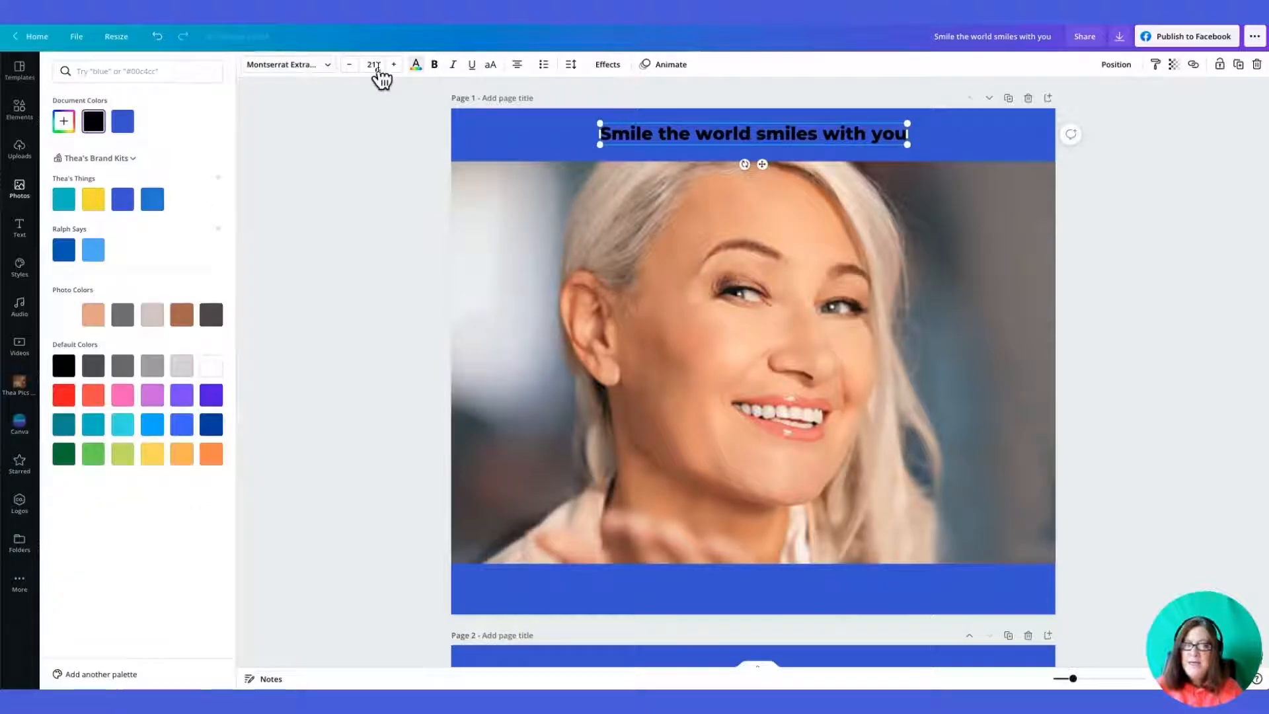
click(102, 194)
click(694, 119)
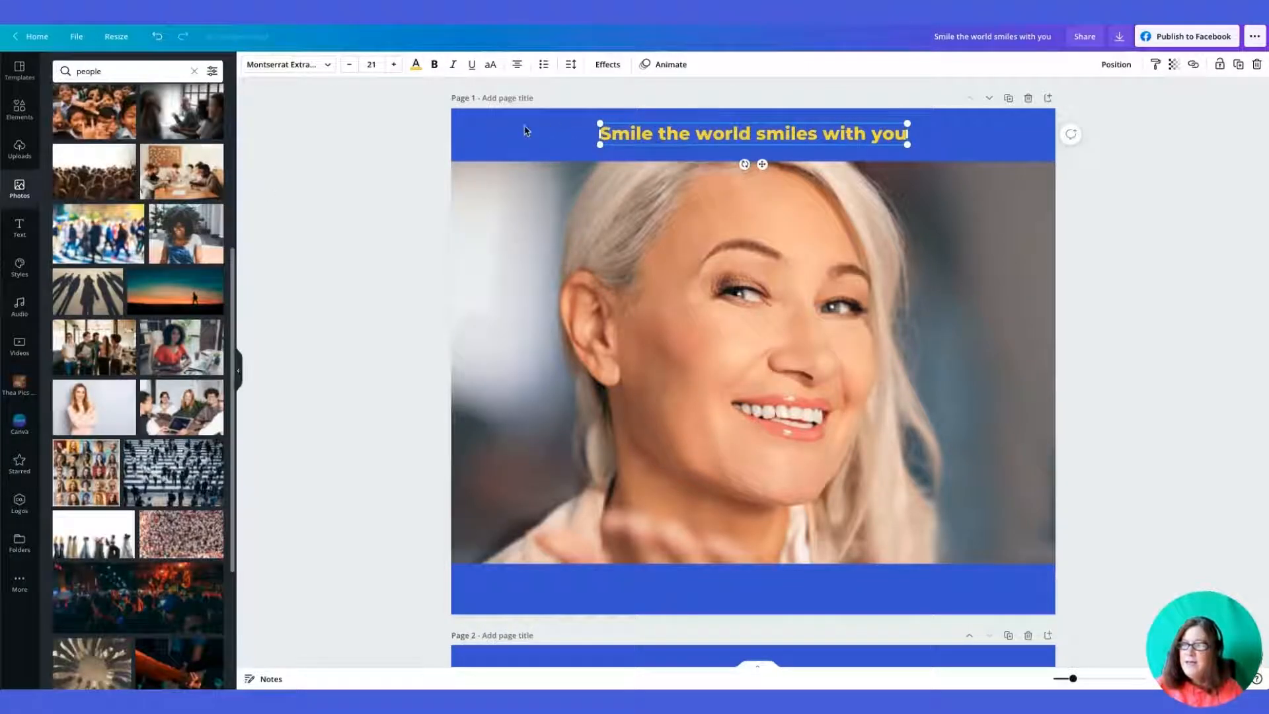
Duplicate the yellow quote and place the copy centred above the group photo on page 2
click(1239, 65)
scroll(948, 178, down, 1)
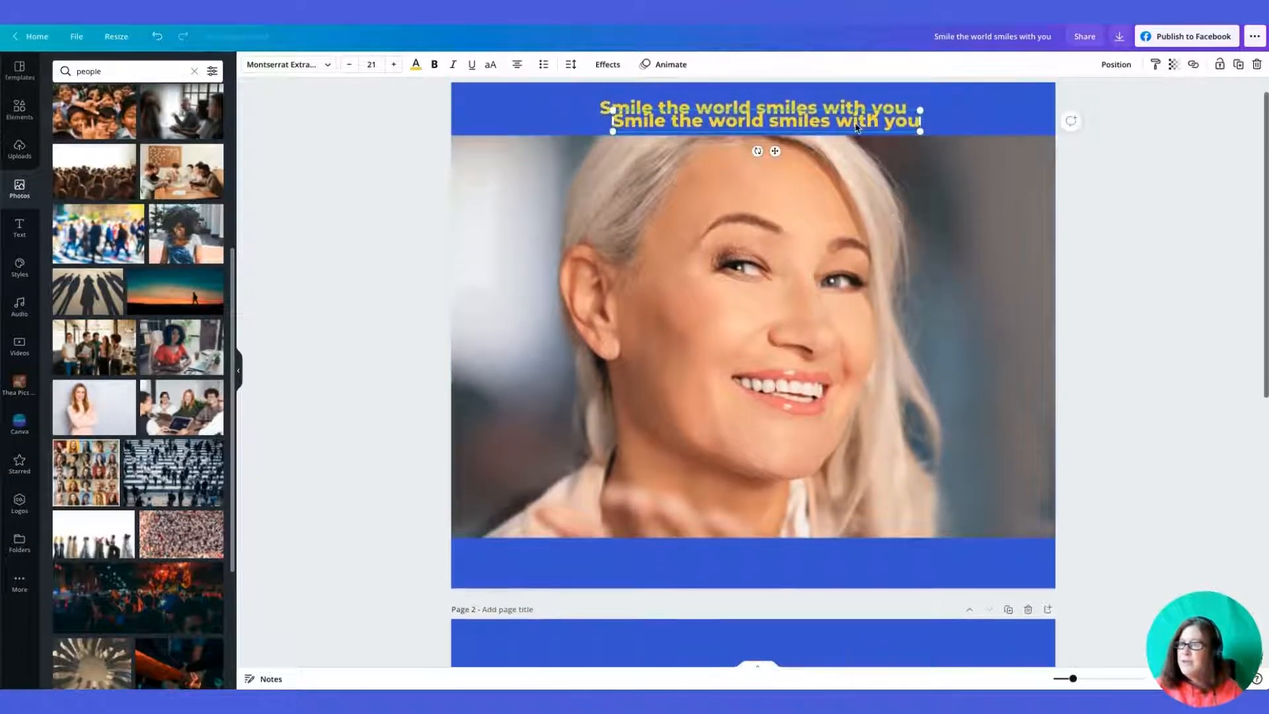
drag(856, 125, 830, 645)
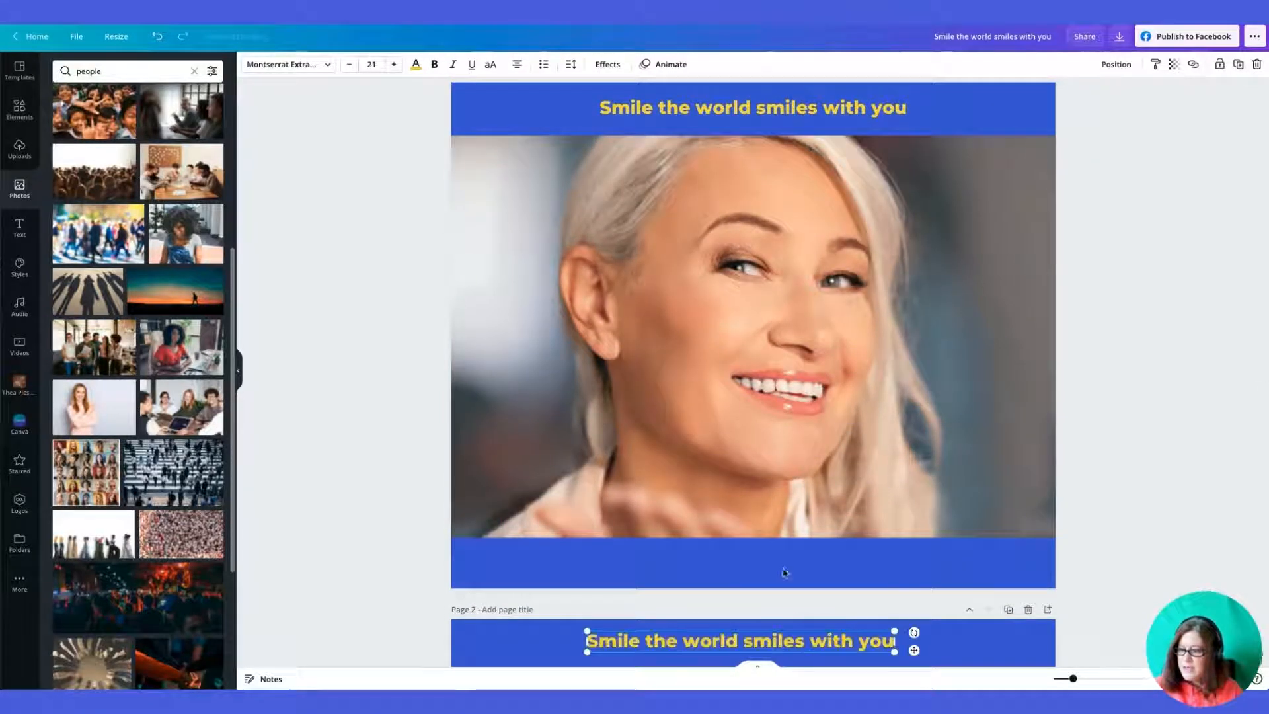
scroll(785, 573, down, 5)
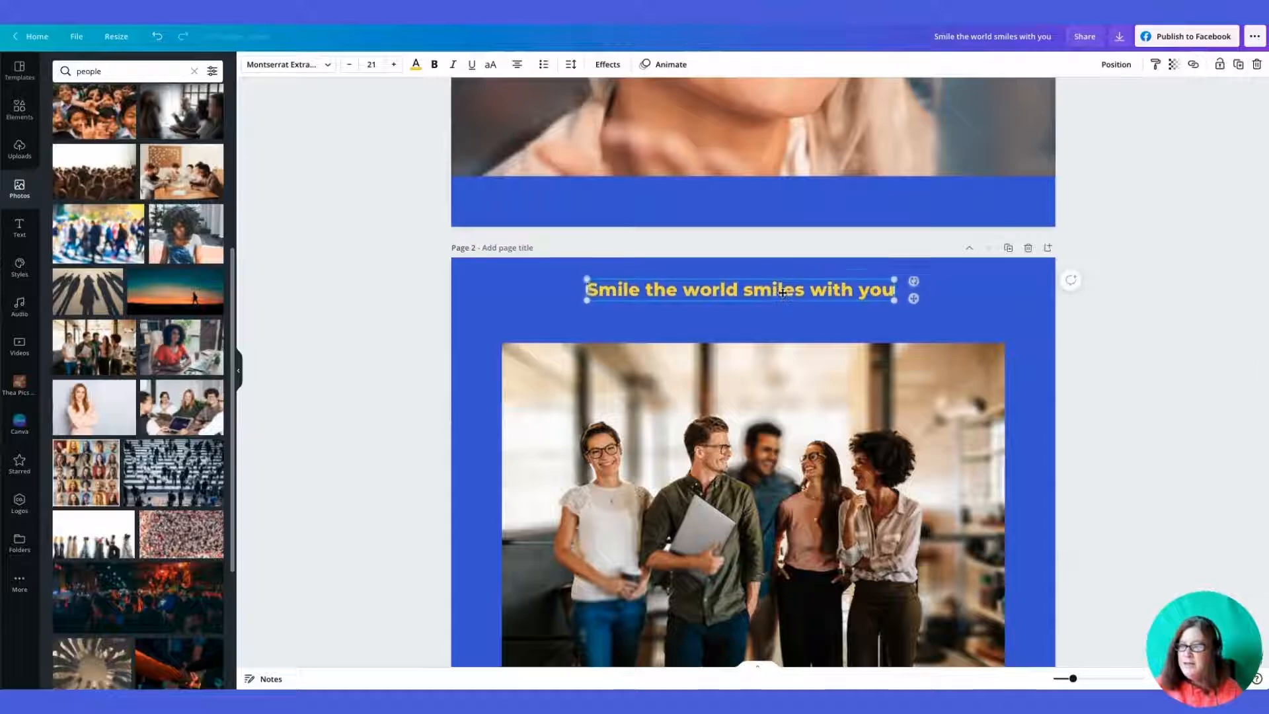
mouse_move(783, 293)
mouse_down()
mouse_move(771, 298)
mouse_move(793, 298)
mouse_up()
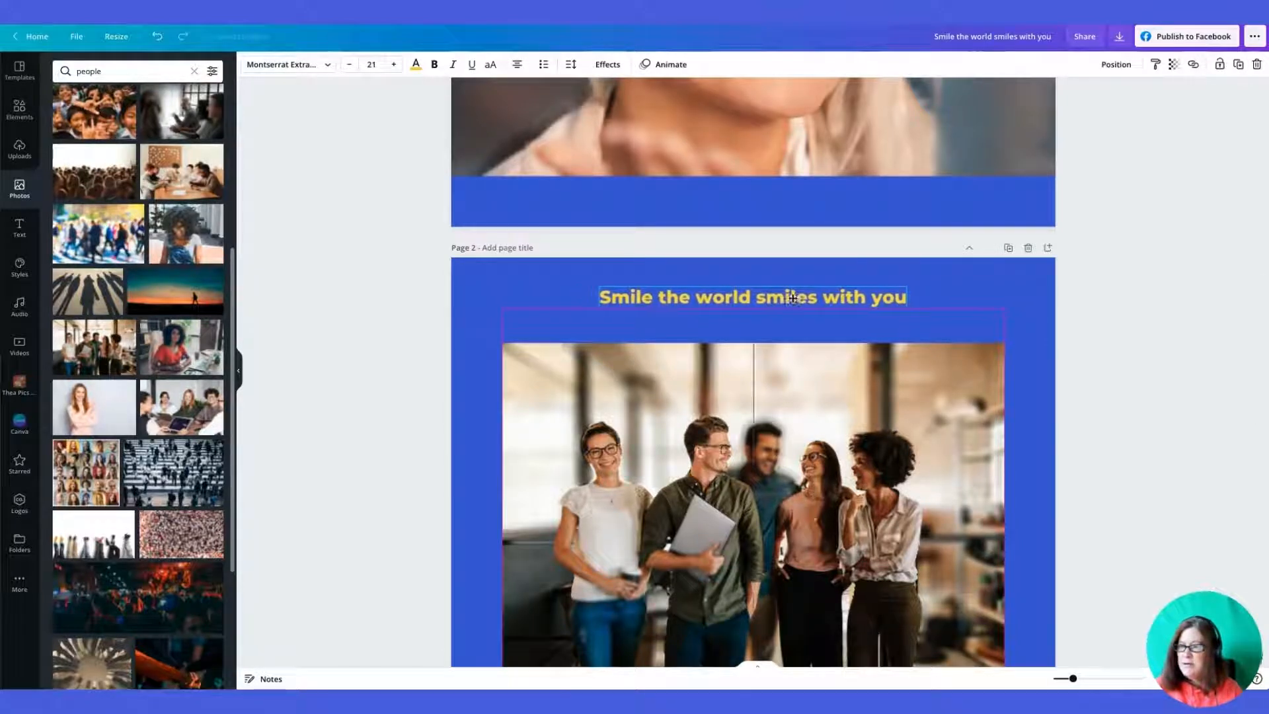
Replace the page 2 quote with "There is no I in team."
double_click(794, 297)
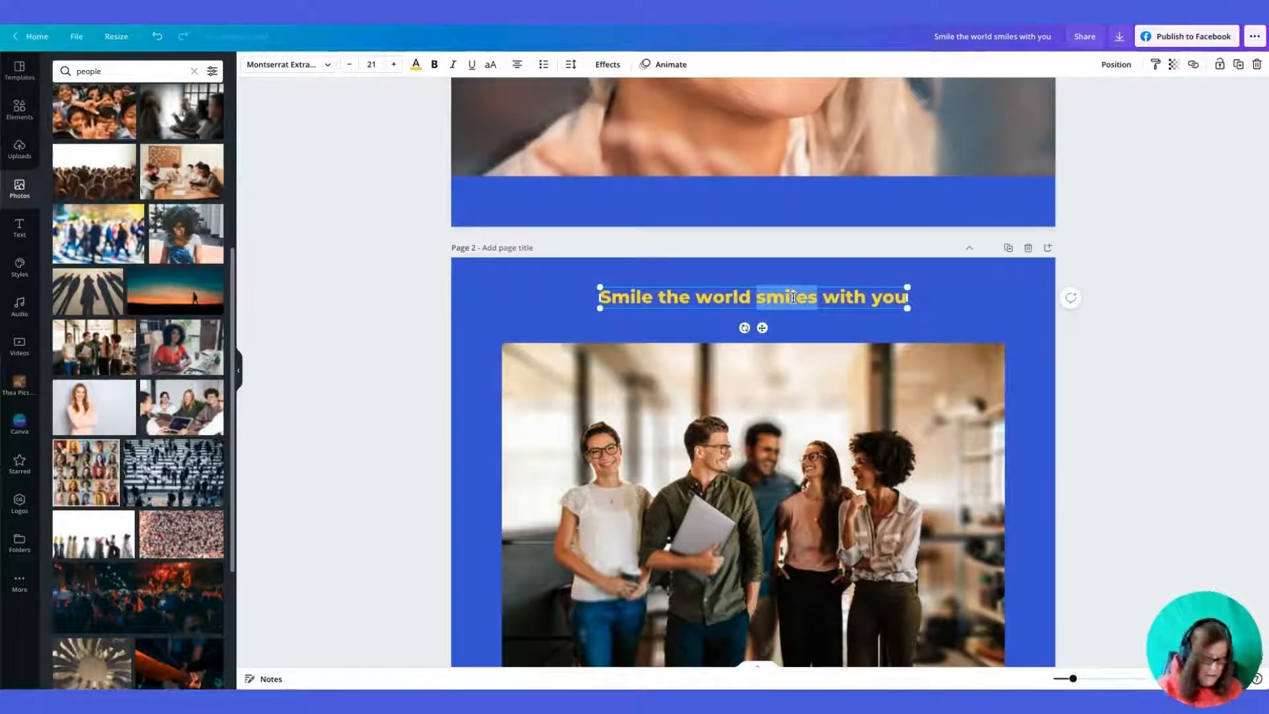
key(ctrl+a)
text(There is no )
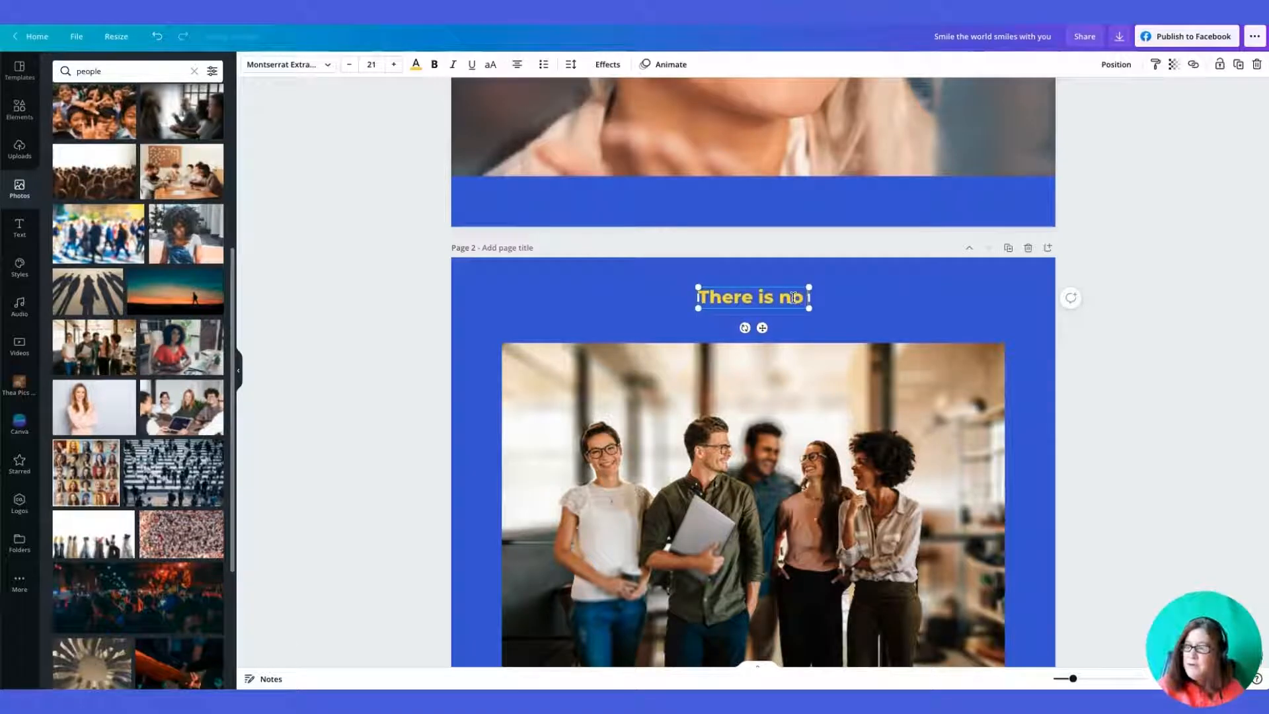
text(I in tea)
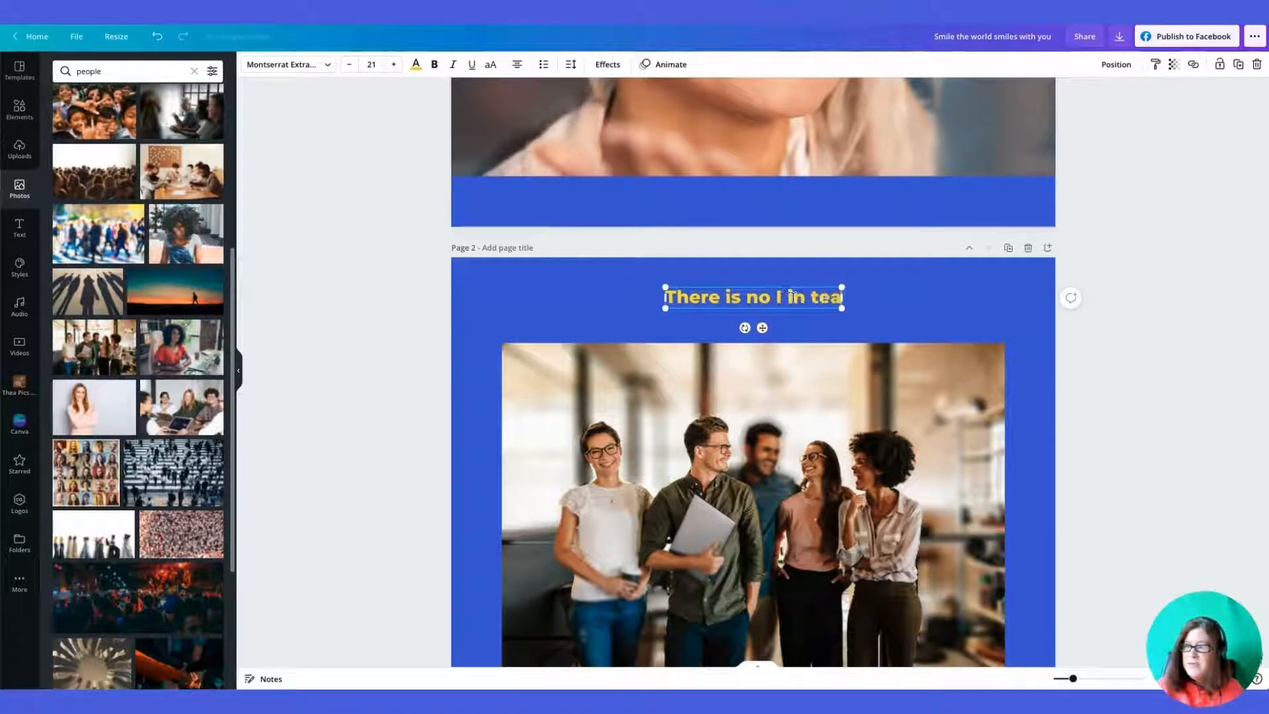
text(m.)
Rename the design as "facebook quotes" and deselect the quote text
scroll(793, 298, down, 3)
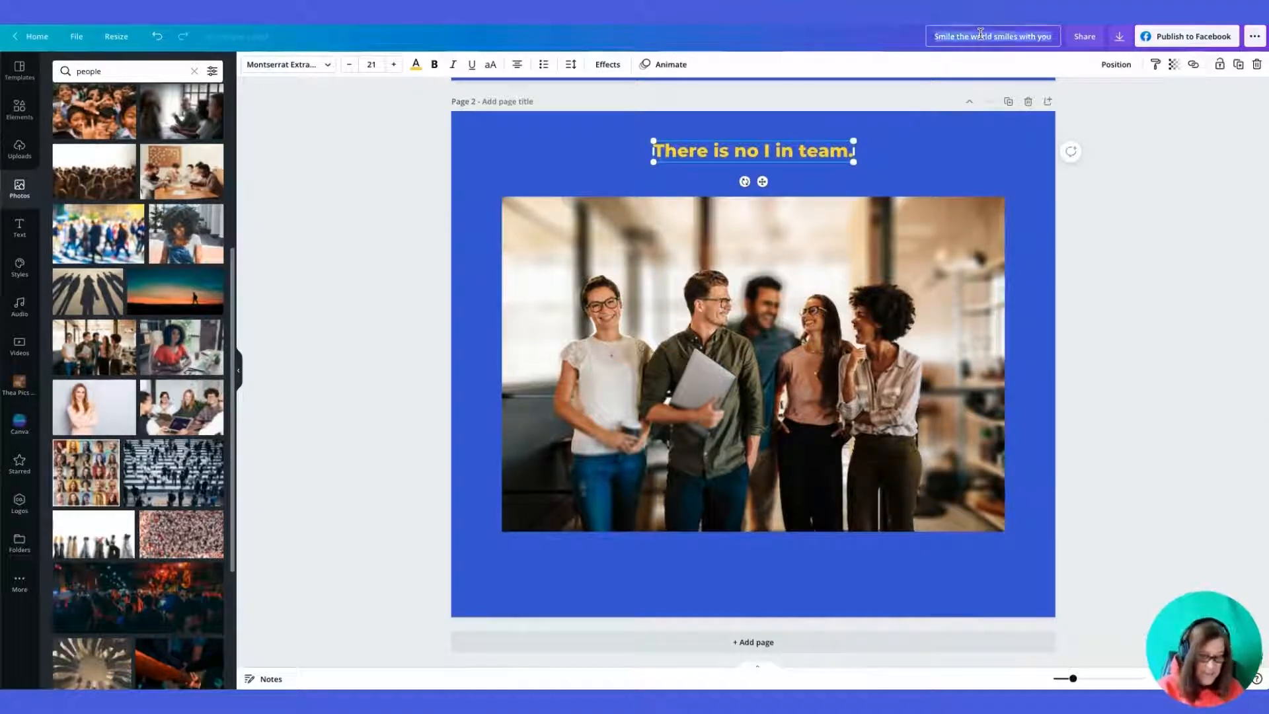
text(facebook quotes)
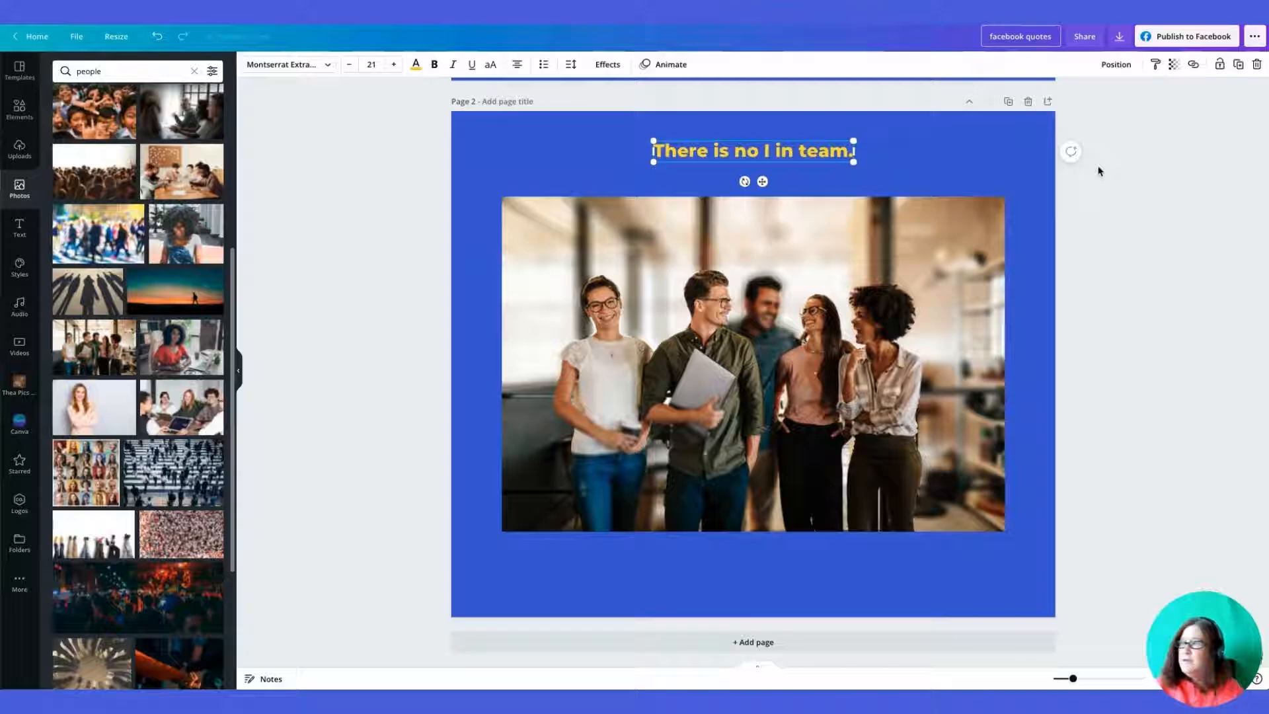
click(1094, 184)
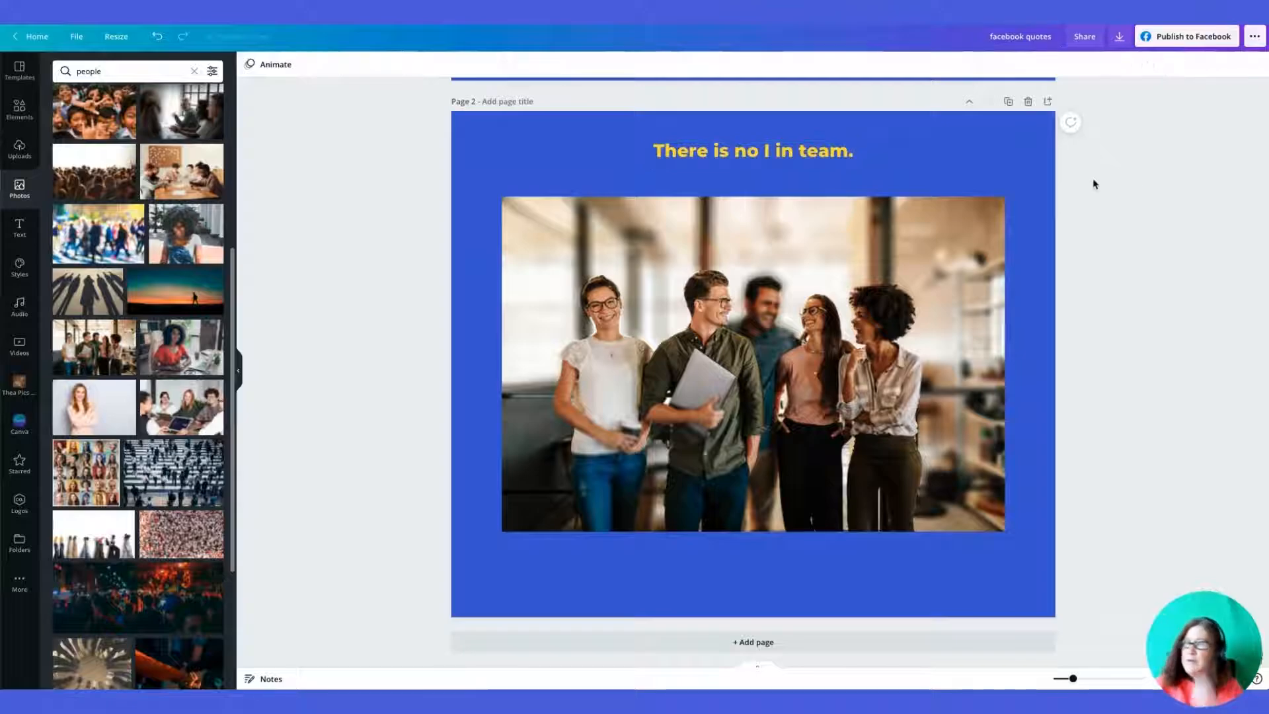